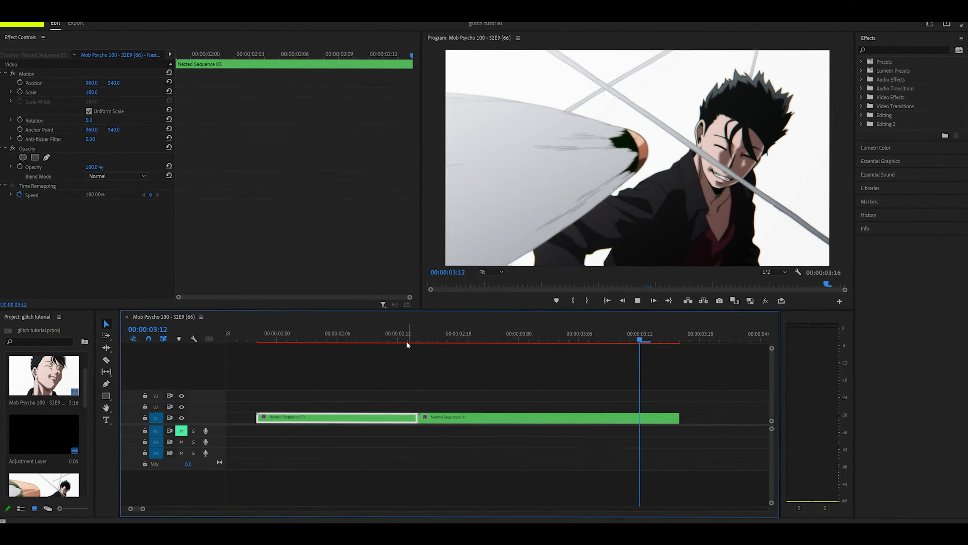
Place the playhead at 00:00:02:09, five frames before the cut between Nested Sequence 03 and Nested Sequence 01.
{"action": "left_click", "coordinate": [415, 340]}
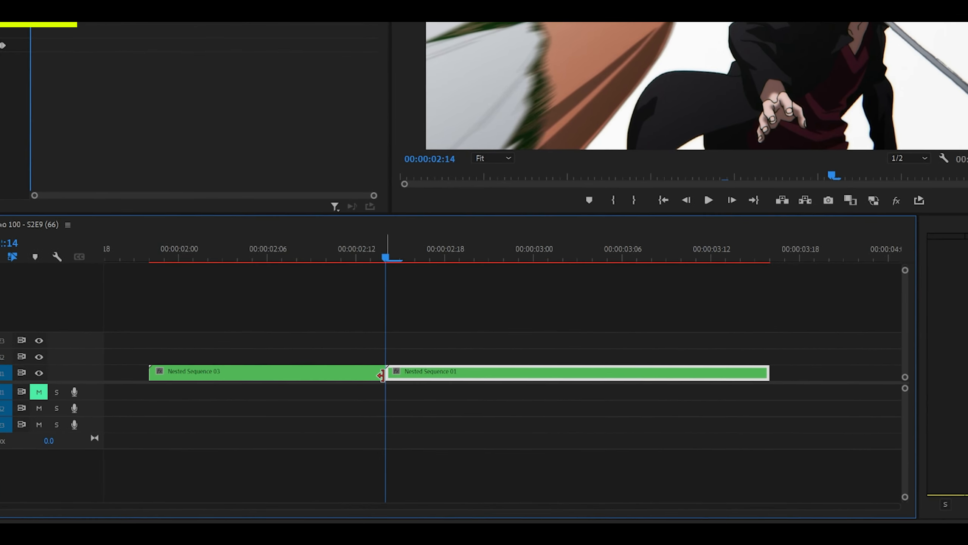
{"action": "scroll", "coordinate": [383, 375], "scroll_direction": "up", "scroll_amount": 2}
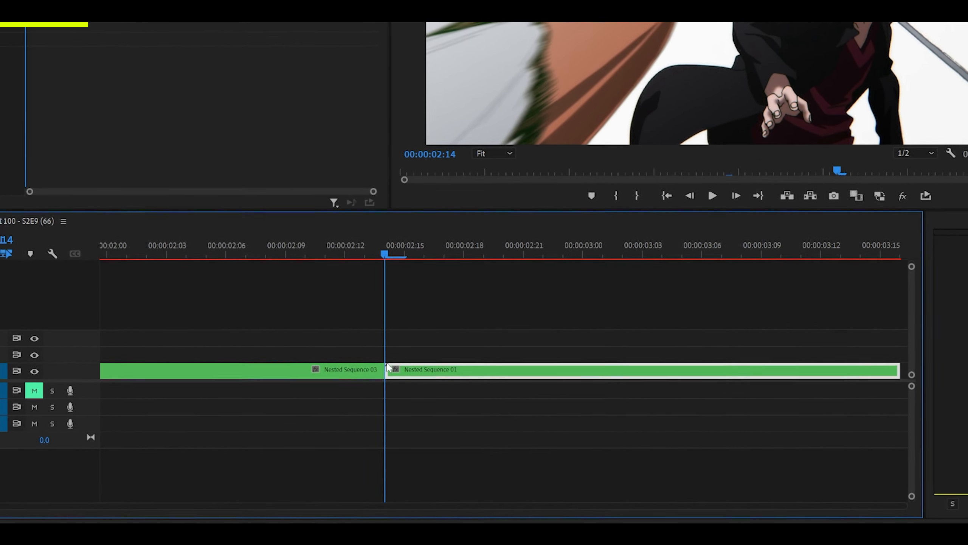
{"action": "scroll", "coordinate": [416, 360], "scroll_direction": "left", "scroll_amount": 2}
{"action": "key", "text": "shift+Left"}
{"action": "left_click", "coordinate": [412, 345]}
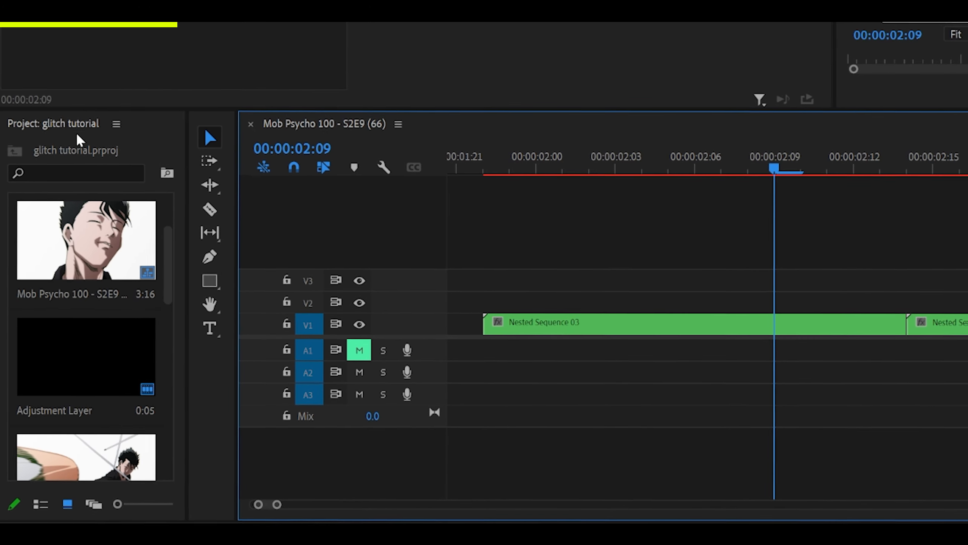
Create a new adjustment layer in the project at 1920 x 1080, 23.976 fps, with square pixels.
{"action": "right_click", "coordinate": [111, 153]}
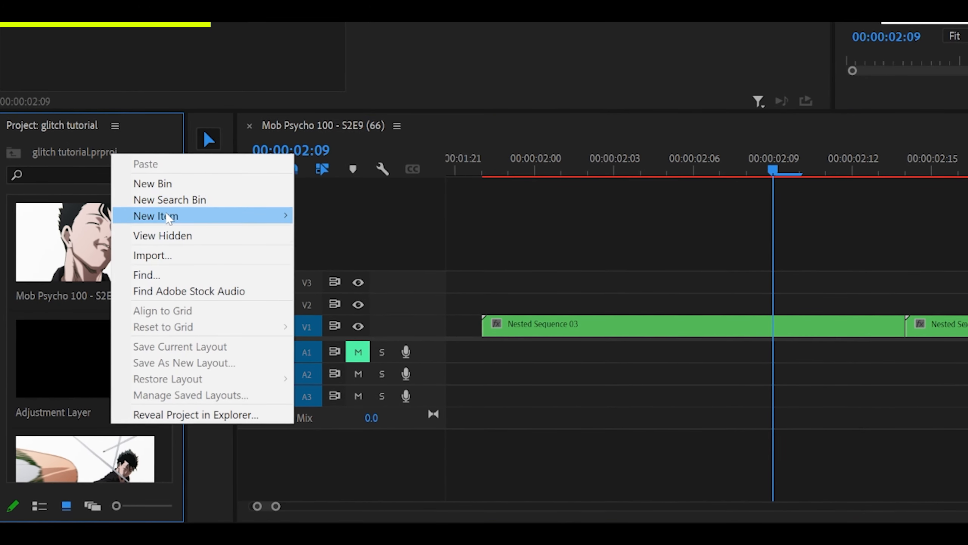
{"action": "mouse_move", "coordinate": [168, 220]}
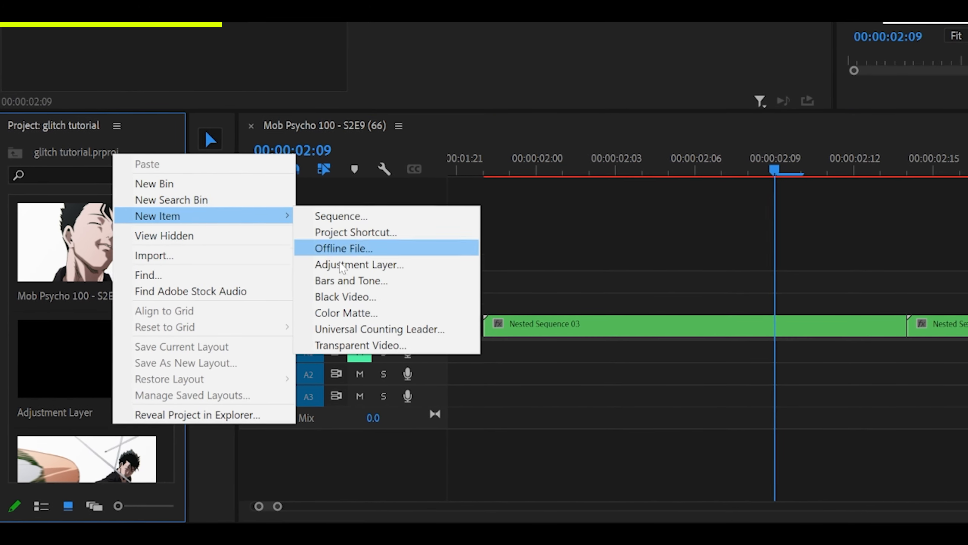
{"action": "left_click", "coordinate": [345, 262]}
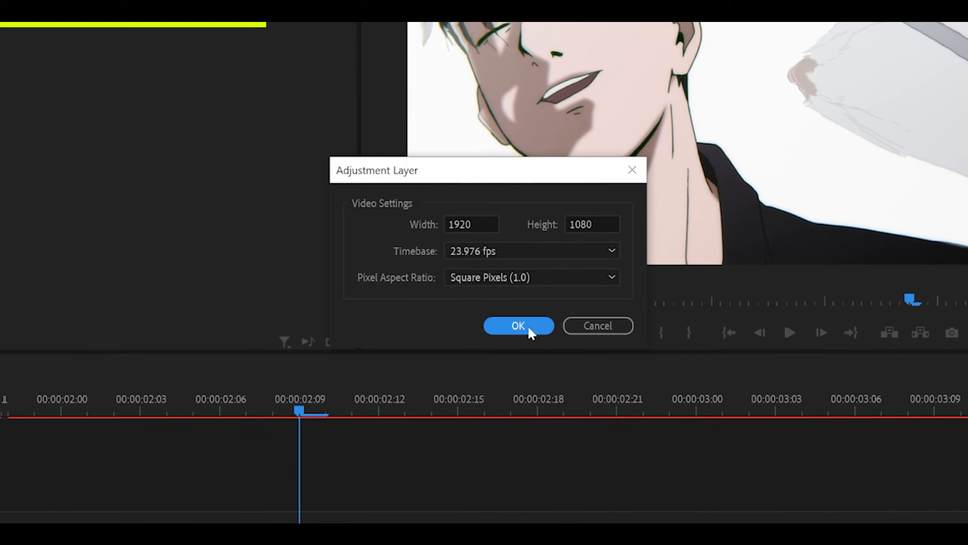
{"action": "left_click", "coordinate": [528, 325]}
Place the adjustment layer on track V2 at 00:00:02:09 and trim it to a single frame.
{"action": "left_click_drag", "start_coordinate": [9, 458], "coordinate": [379, 428]}
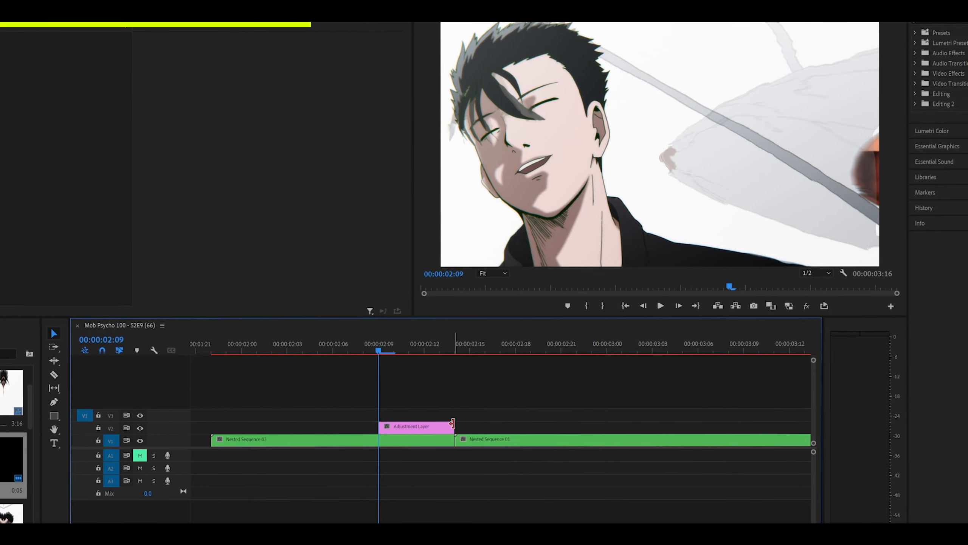
{"action": "left_click_drag", "start_coordinate": [450, 427], "coordinate": [384, 429]}
{"action": "left_click", "coordinate": [382, 430]}
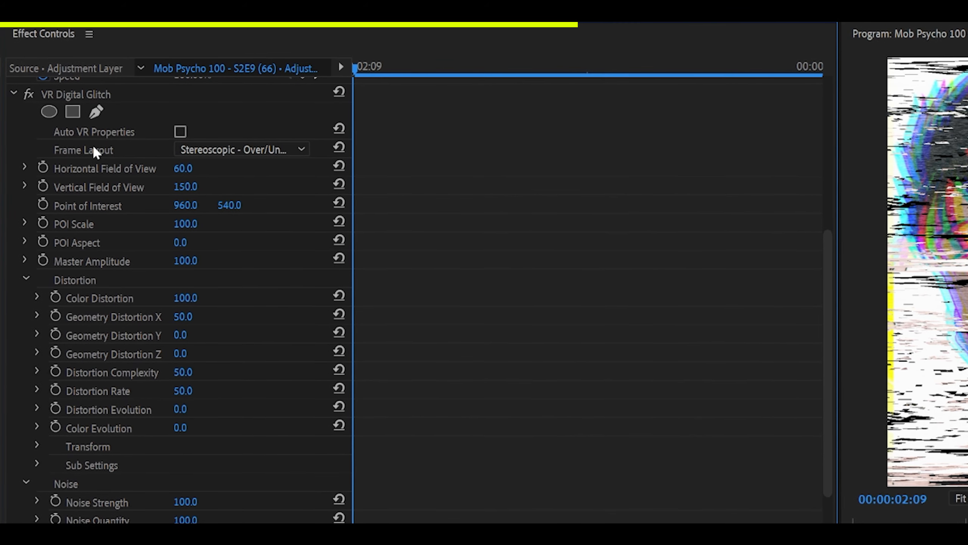
Set the Frame Layout of the VR Digital Glitch effect to Stereoscopic - Over/Under.
{"action": "left_click", "coordinate": [205, 150]}
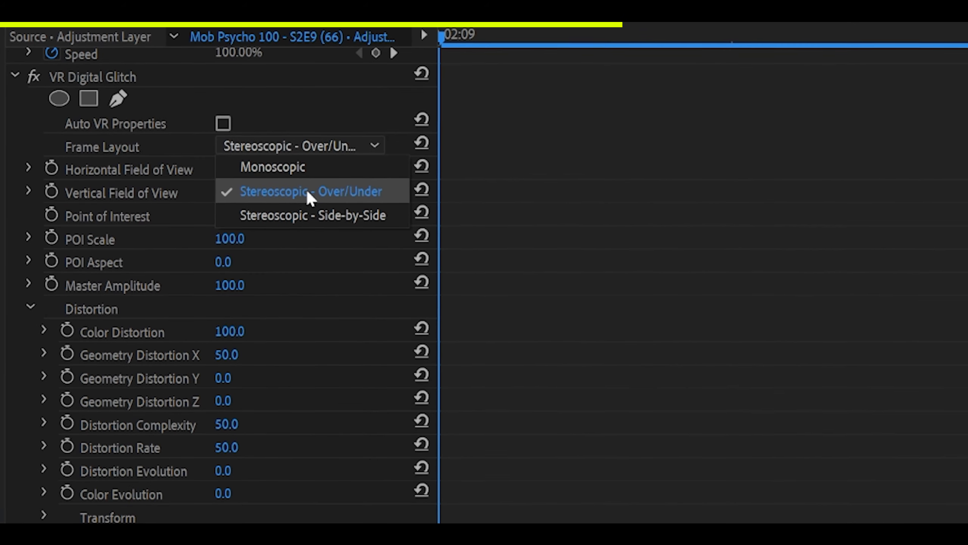
{"action": "left_click", "coordinate": [370, 201]}
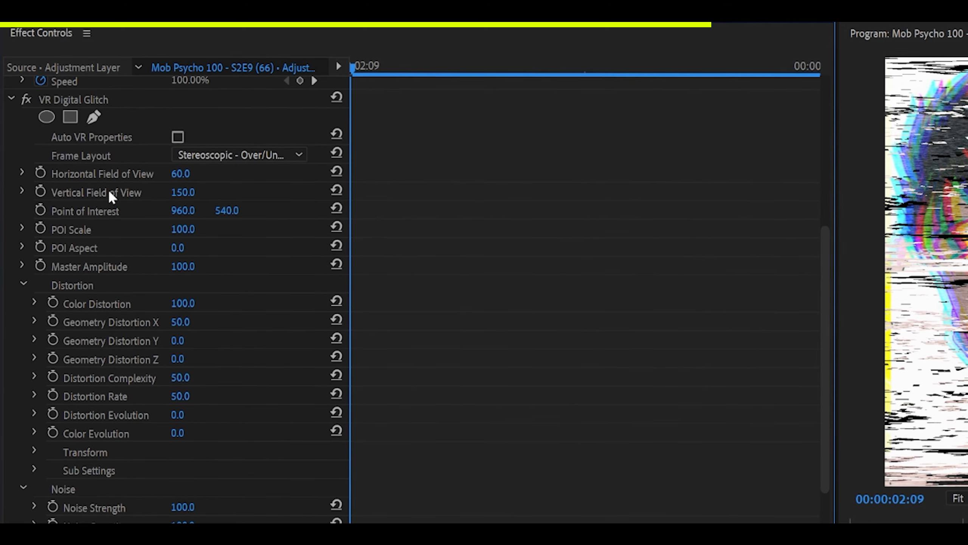
{"action": "scroll", "coordinate": [221, 195], "scroll_direction": "down", "scroll_amount": 3}
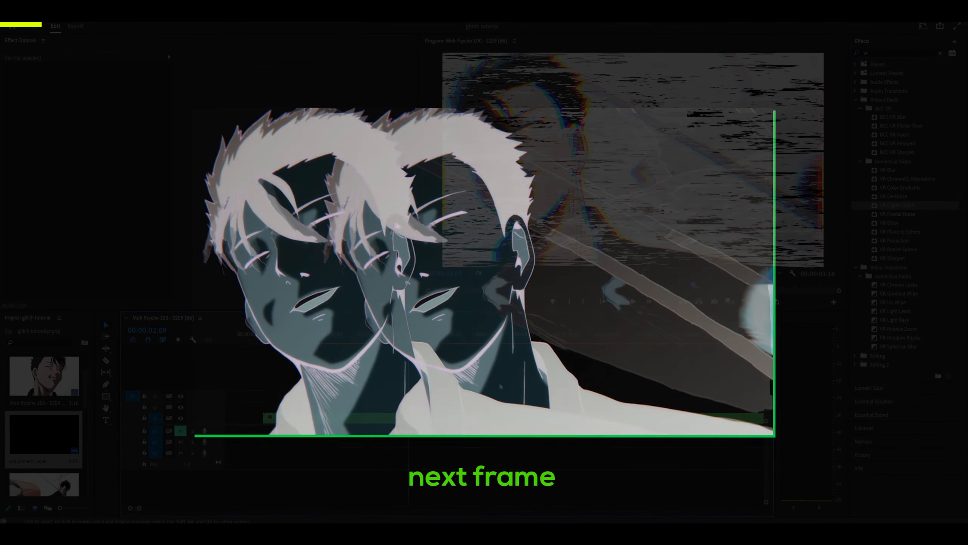
Advance two frames to 00:00:02:11 and split Nested Sequence 03 on track V1 there.
{"action": "key", "text": "Right"}
{"action": "key", "text": "Right"}
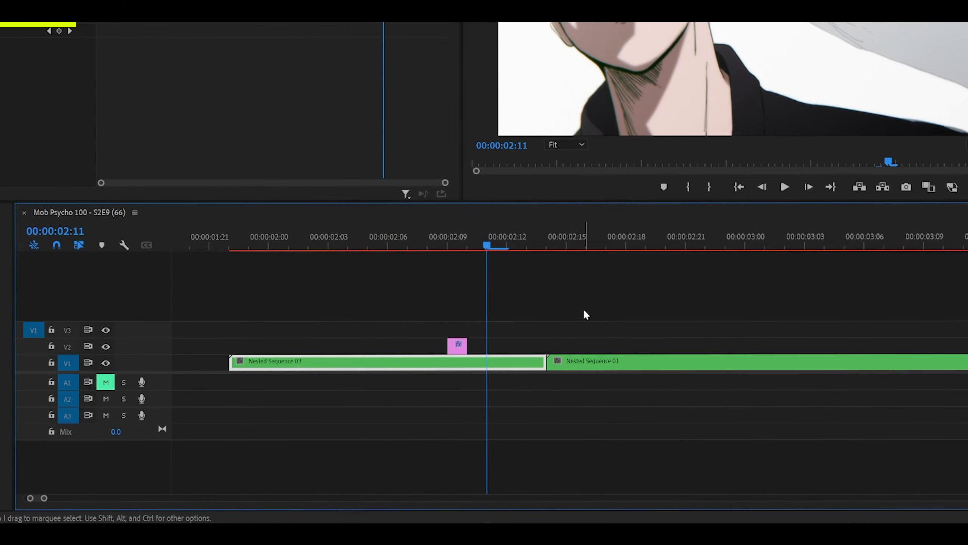
{"action": "key", "text": "c"}
{"action": "left_click", "coordinate": [484, 362]}
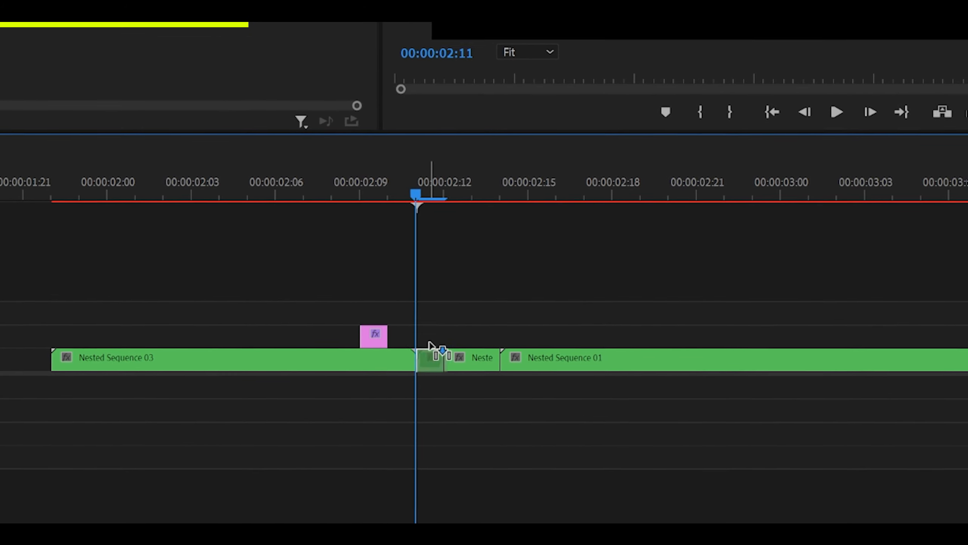
Duplicate the one-frame piece at 00:00:02:11 onto track V2 and place an adjustment layer above it on V3.
{"action": "left_click_drag", "start_coordinate": [430, 329], "coordinate": [430, 330]}
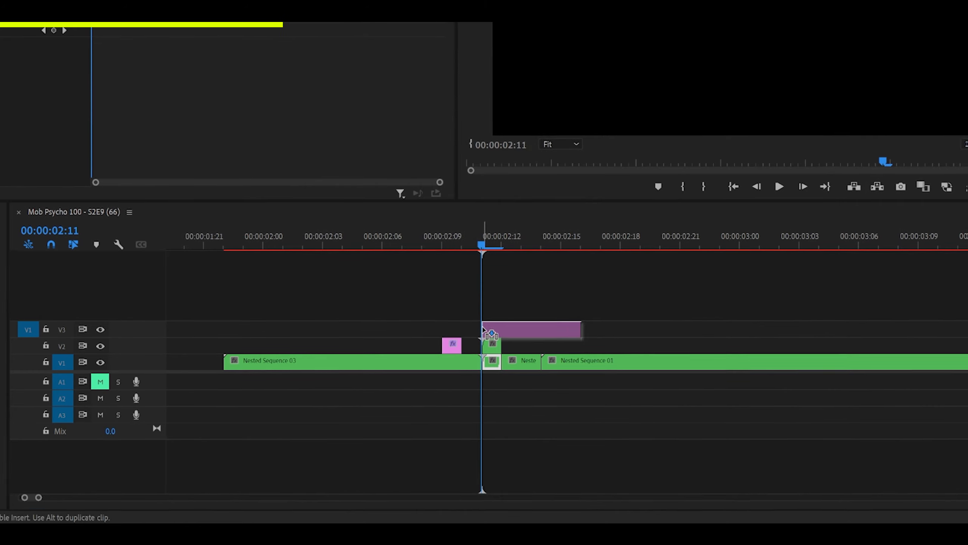
{"action": "left_click_drag", "start_coordinate": [482, 328], "coordinate": [485, 330]}
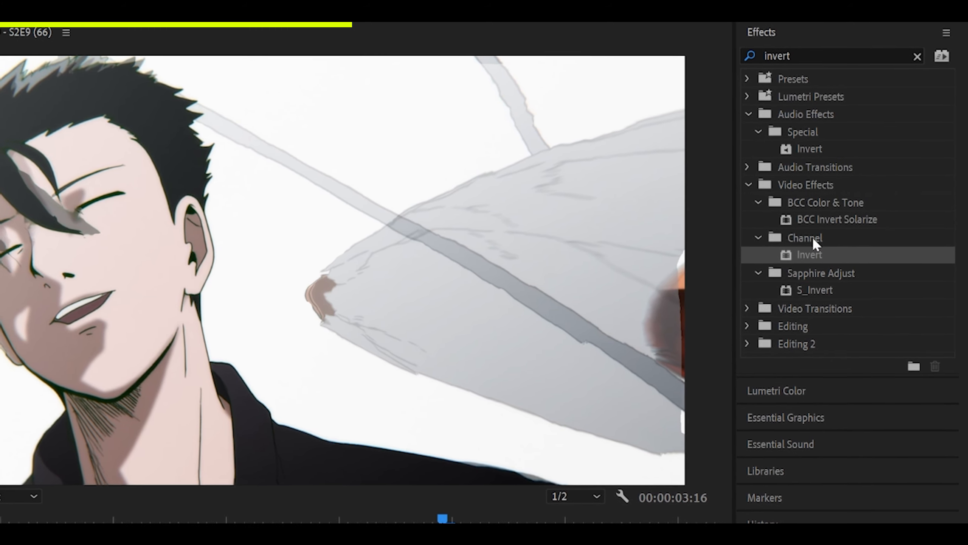
Apply the Channel Invert video effect to the one-frame adjustment layer on track V3.
{"action": "left_click_drag", "start_coordinate": [815, 254], "coordinate": [542, 271]}
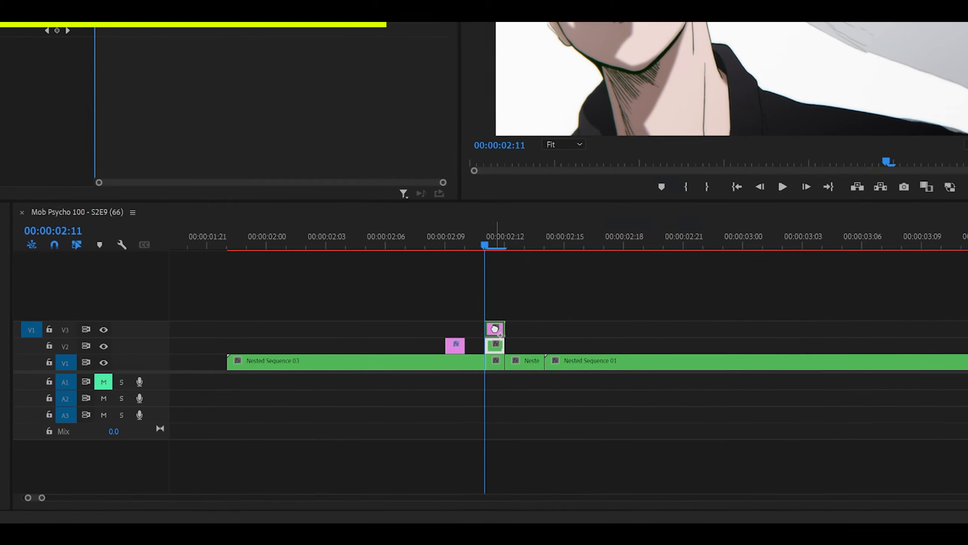
{"action": "left_click_drag", "start_coordinate": [494, 329], "coordinate": [495, 329]}
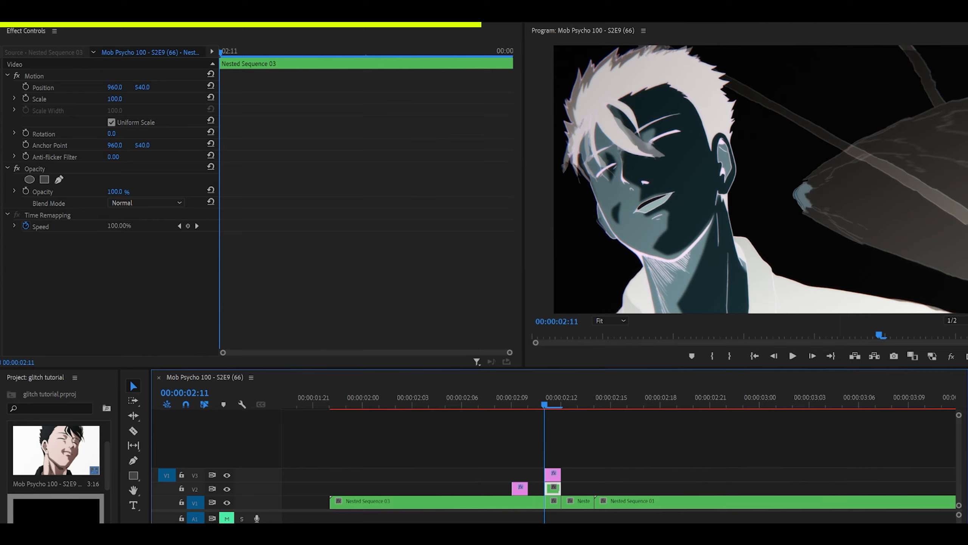
Shift the duplicated one-frame clip on V2 sideways by setting its horizontal Position to 1505.
{"action": "left_click_drag", "start_coordinate": [180, 124], "coordinate": [272, 123]}
{"action": "left_click_drag", "start_coordinate": [114, 87], "coordinate": [190, 87]}
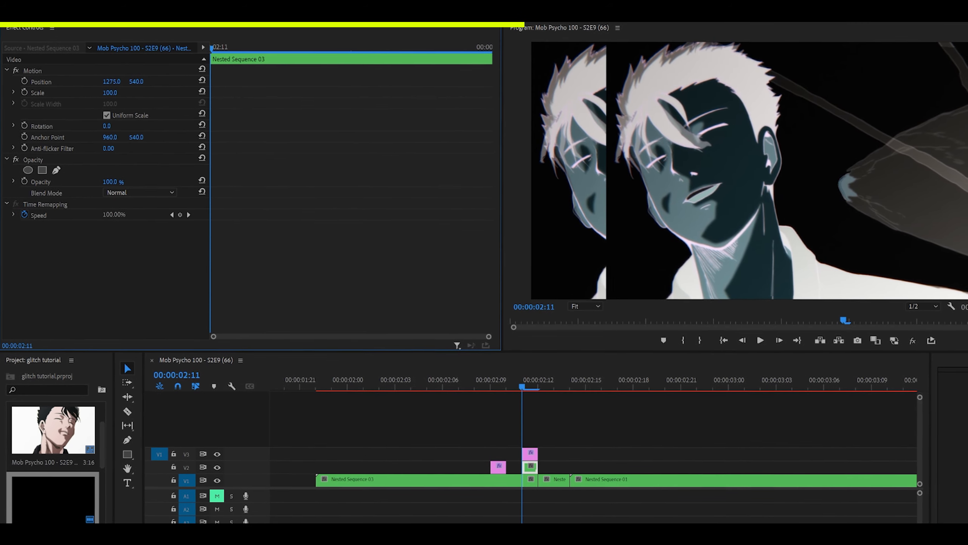
{"action": "left_click_drag", "start_coordinate": [113, 82], "coordinate": [295, 83]}
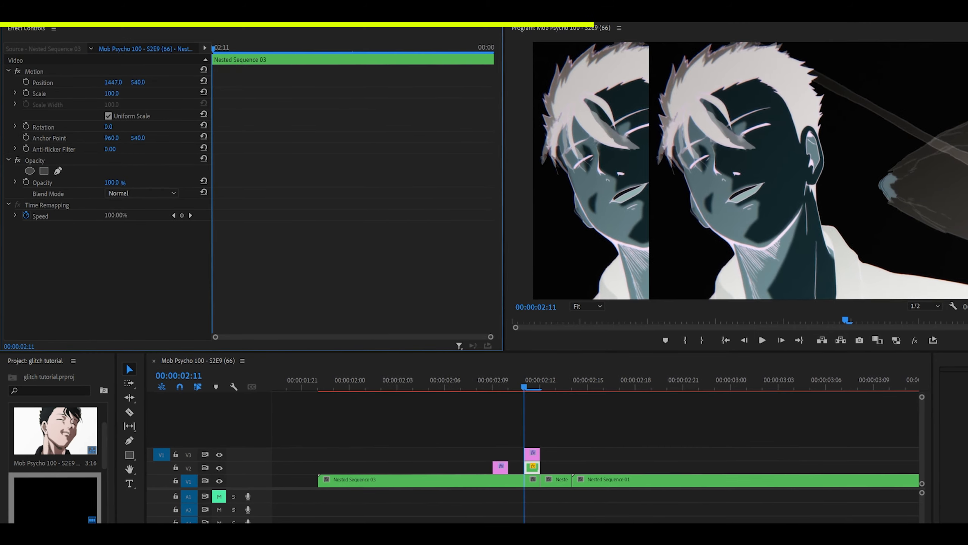
{"action": "left_click_drag", "start_coordinate": [135, 83], "coordinate": [2, 83]}
{"action": "key", "text": "ctrl+z"}
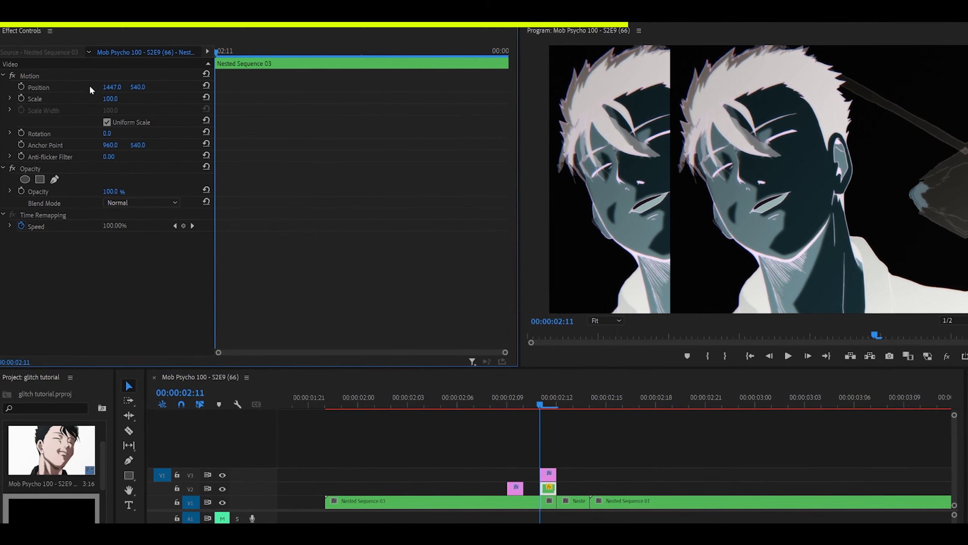
{"action": "left_click_drag", "start_coordinate": [110, 87], "coordinate": [233, 87]}
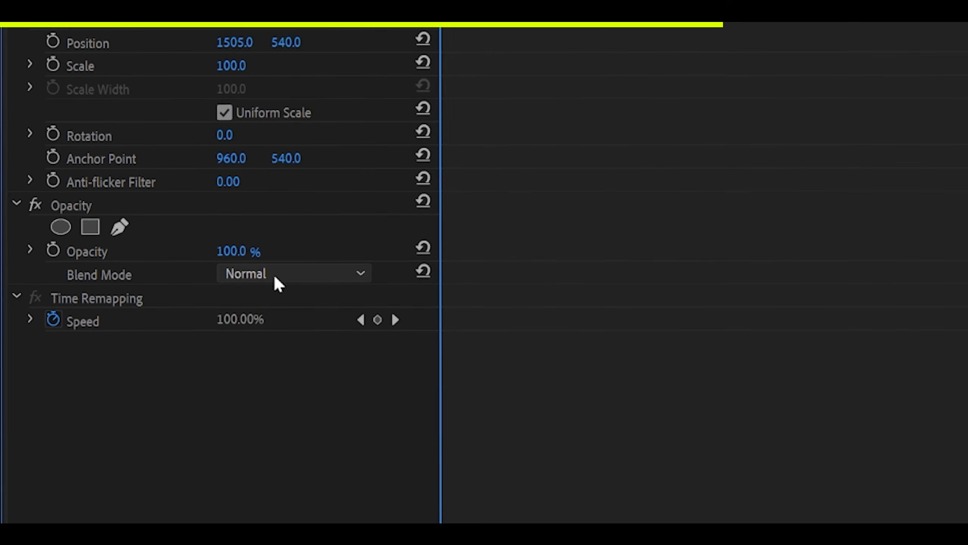
Try the Darken, Lighten and Overlay blend modes on the duplicated clip on V2.
{"action": "left_click", "coordinate": [278, 282]}
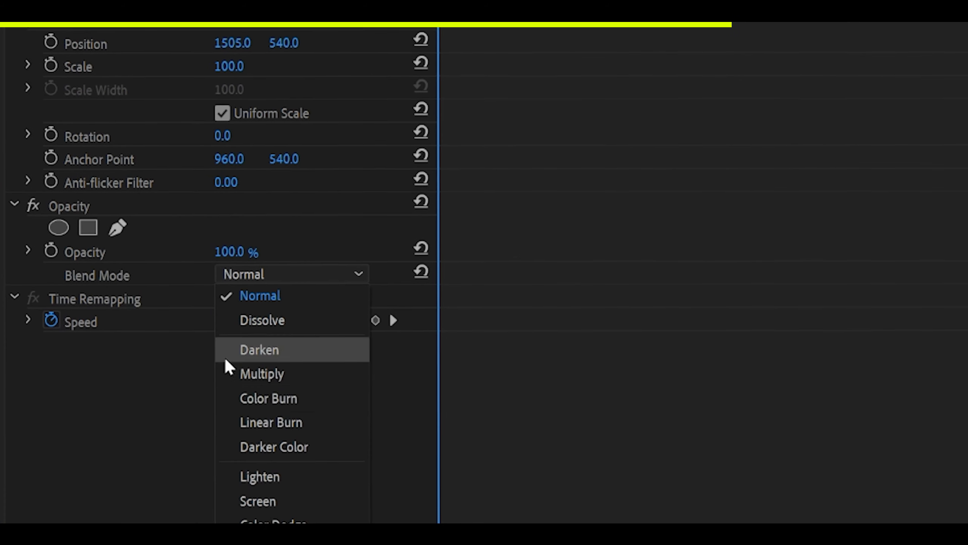
{"action": "left_click", "coordinate": [259, 349]}
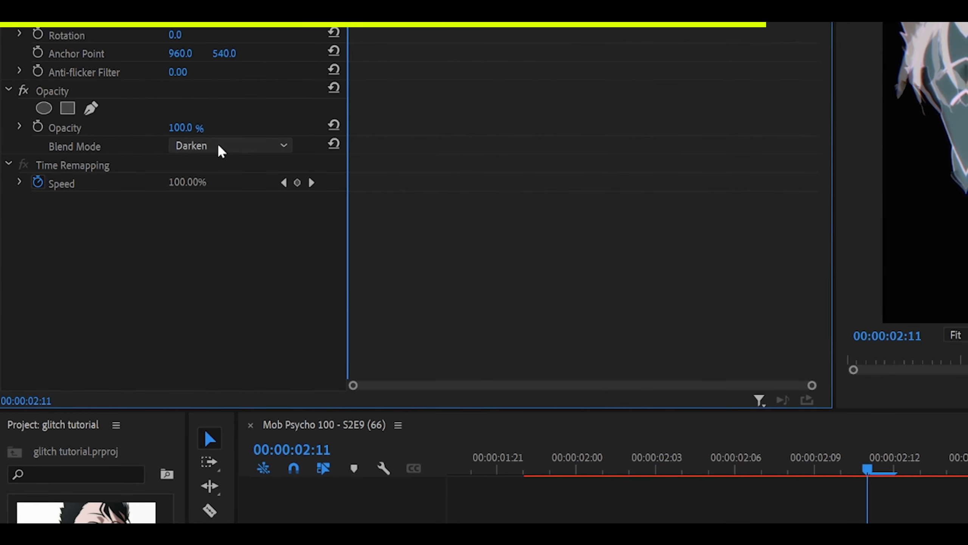
{"action": "left_click", "coordinate": [220, 147]}
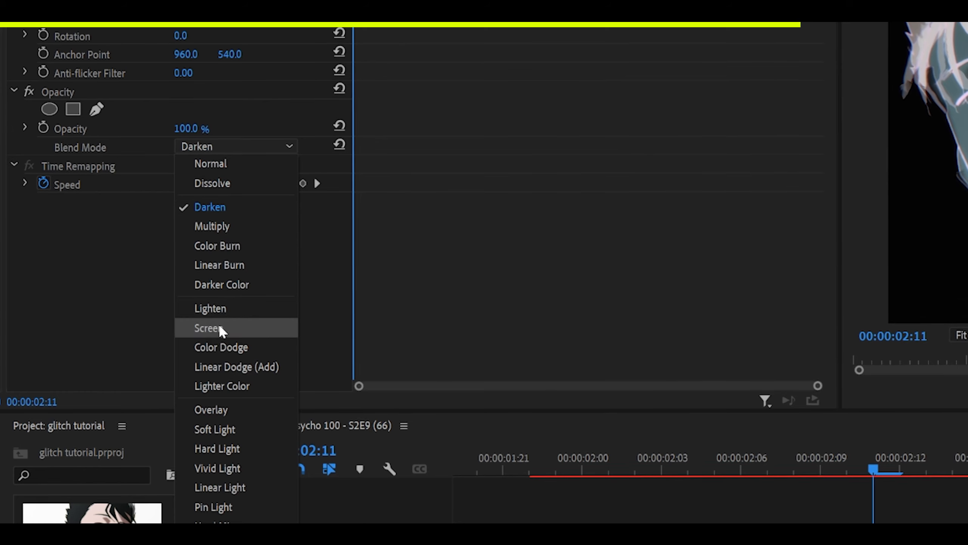
{"action": "left_click", "coordinate": [229, 308]}
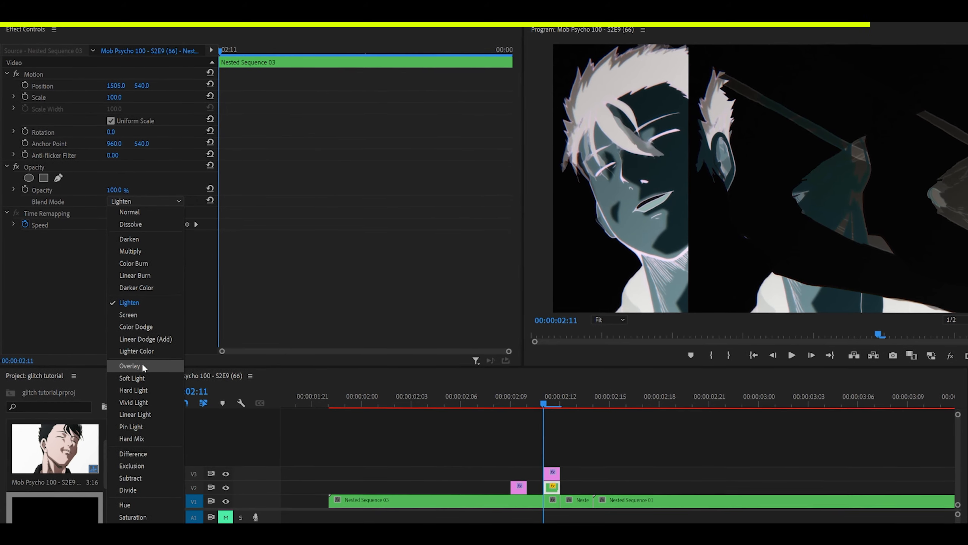
{"action": "left_click", "coordinate": [142, 364]}
{"action": "left_click", "coordinate": [143, 202]}
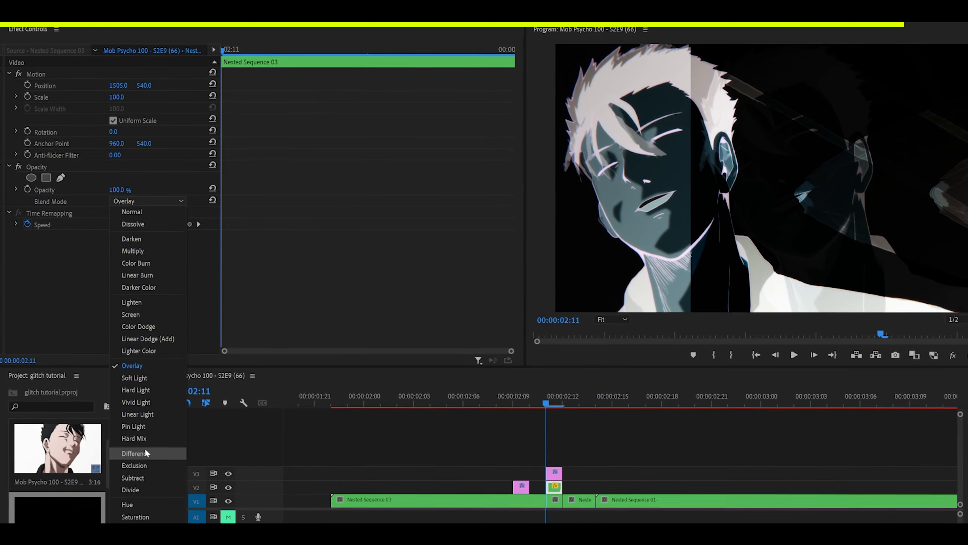
{"action": "left_click", "coordinate": [130, 225]}
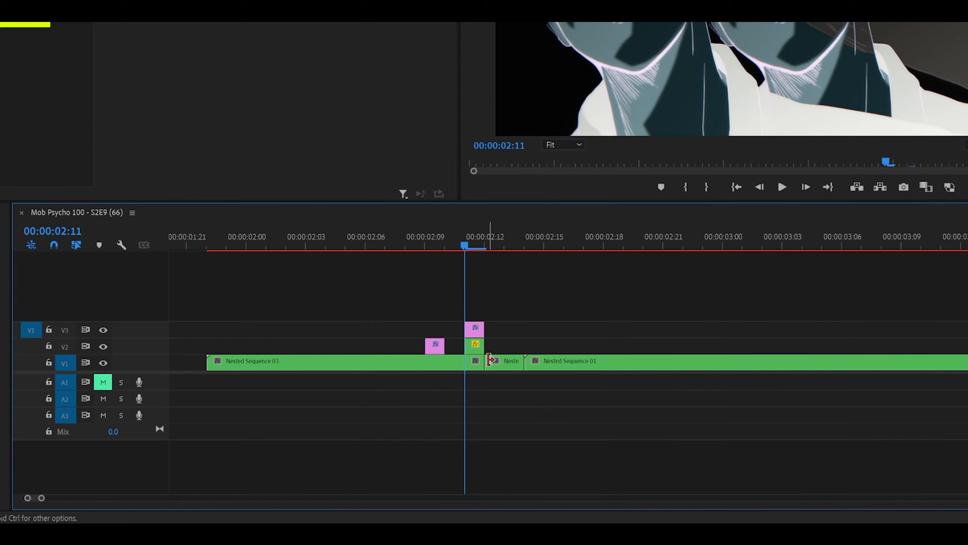
Remove the frame between 00:00:02:12 and 00:00:02:13 from Nested Sequence 03 on track V1.
{"action": "left_click", "coordinate": [489, 496]}
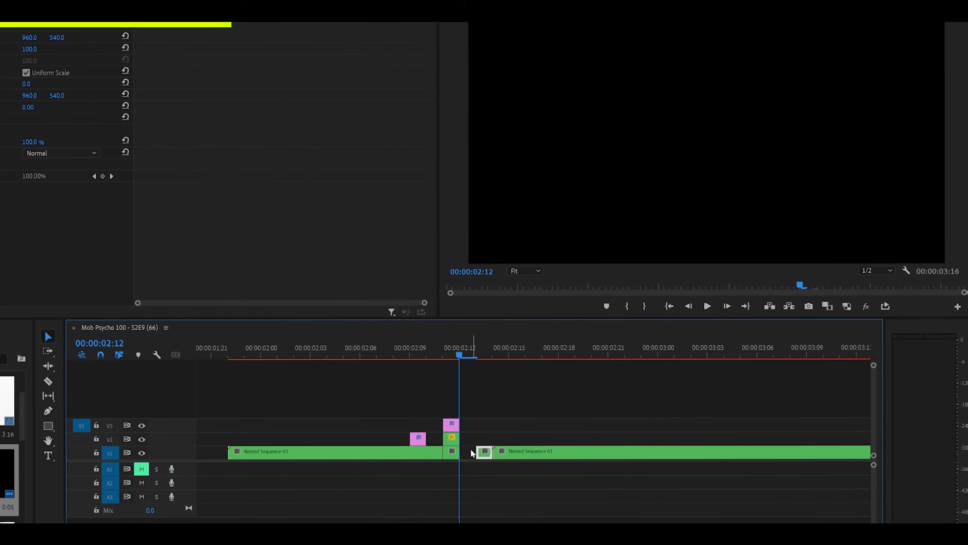
{"action": "left_click", "coordinate": [472, 453]}
Split off the first frame of Nested Sequence 01 at 00:00:02:14 and copy it into the gap at 00:00:02:12.
{"action": "left_click", "coordinate": [494, 355]}
{"action": "left_click", "coordinate": [500, 453]}
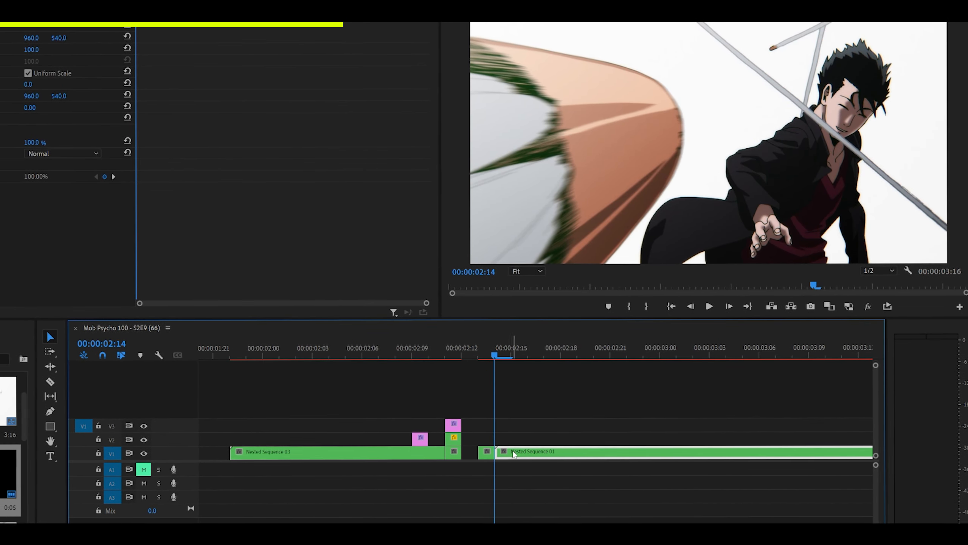
{"action": "key", "text": "c"}
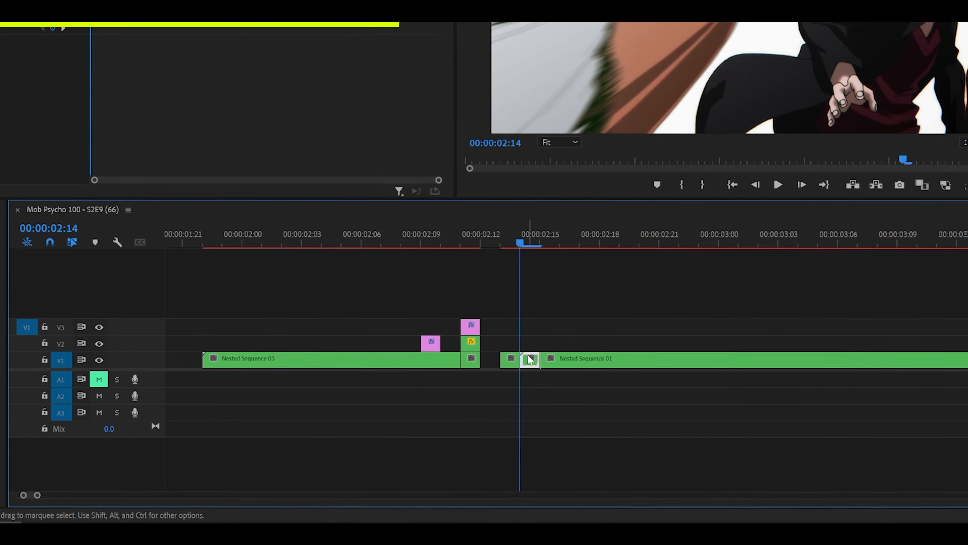
{"action": "left_click_drag", "start_coordinate": [535, 361], "coordinate": [494, 346]}
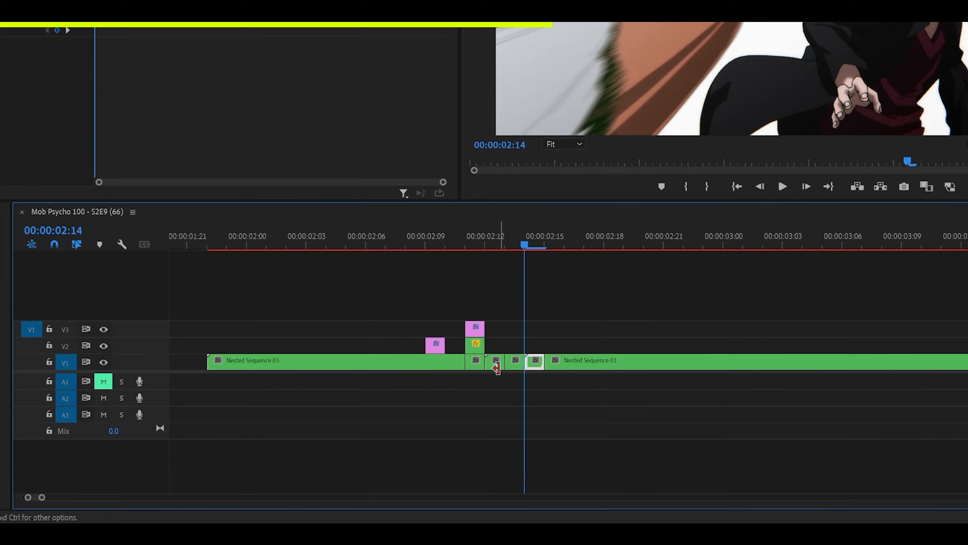
Try to move the one-frame clip at 00:00:02:12 up to track V3, about three frames further along.
{"action": "left_click_drag", "start_coordinate": [496, 361], "coordinate": [552, 332]}
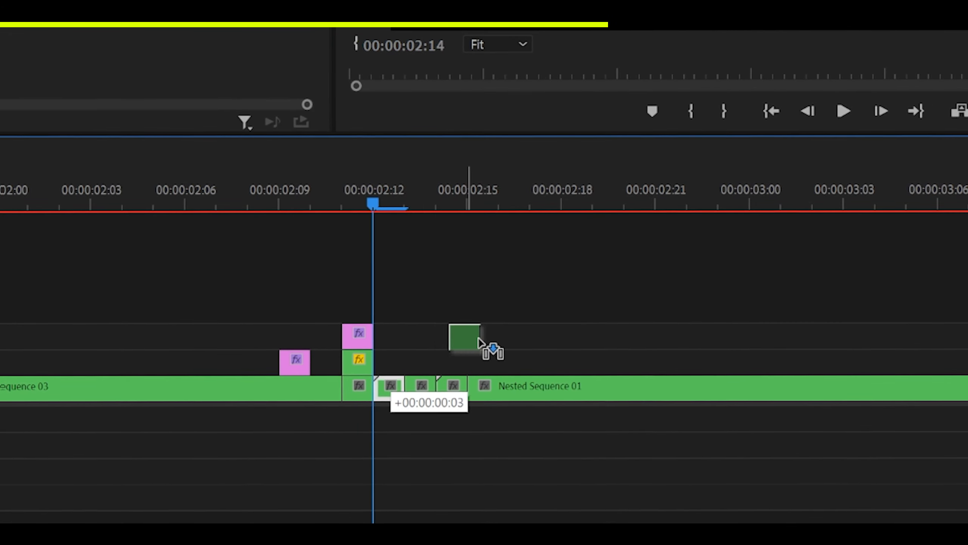
{"action": "left_click_drag", "start_coordinate": [479, 338], "coordinate": [516, 334]}
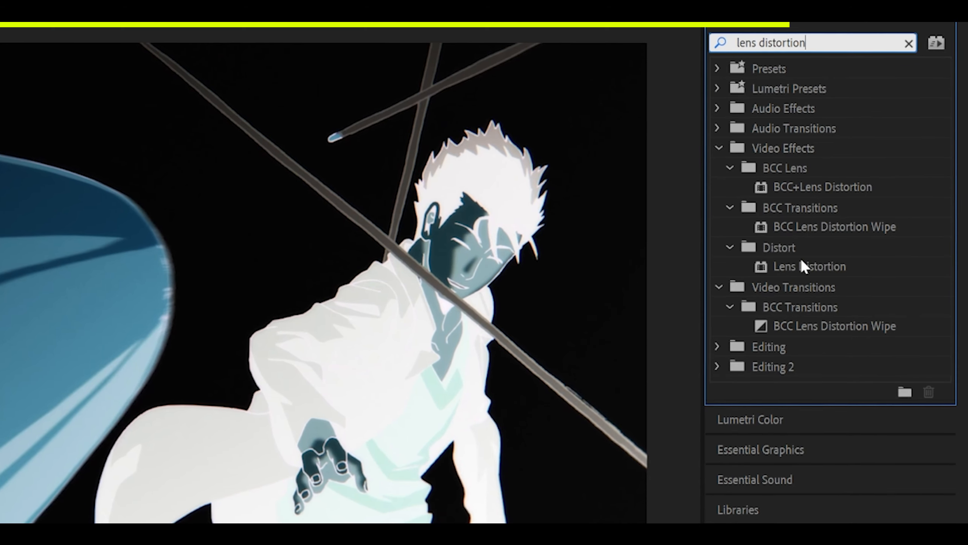
Apply the Distort Lens Distortion video effect to the inverted one-frame clip at 00:00:02:12.
{"action": "left_click", "coordinate": [817, 267]}
{"action": "left_click_drag", "start_coordinate": [818, 265], "coordinate": [757, 289]}
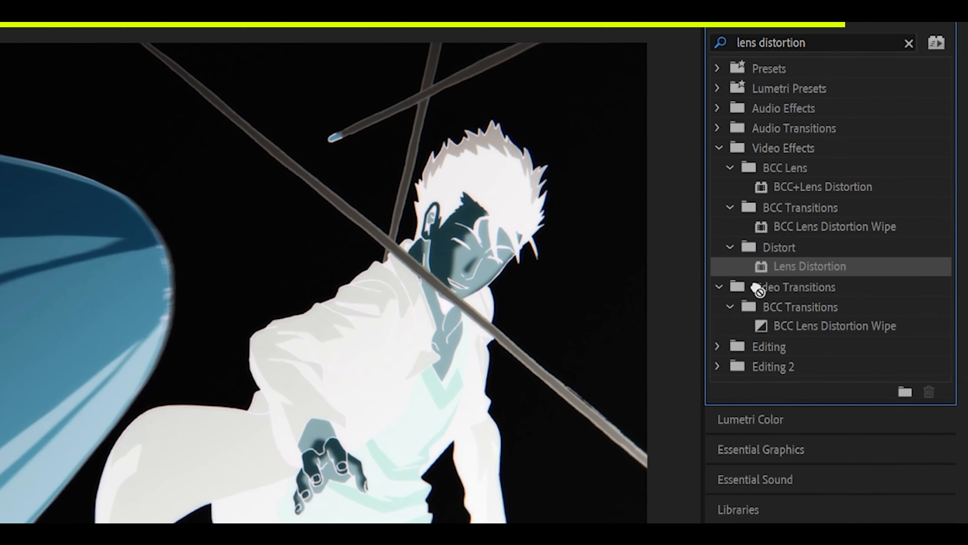
{"action": "left_click_drag", "start_coordinate": [756, 289], "coordinate": [428, 281]}
{"action": "left_click_drag", "start_coordinate": [389, 360], "coordinate": [388, 360]}
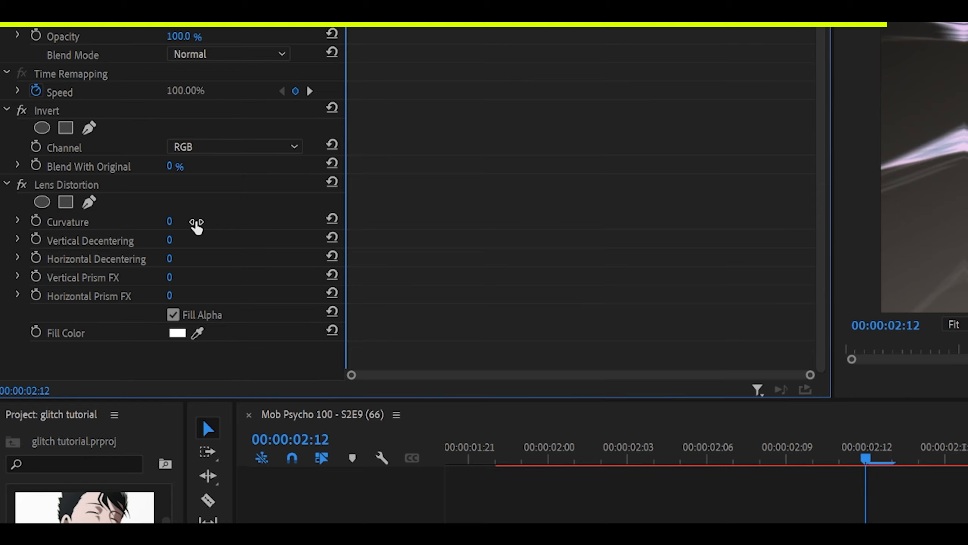
Set the Lens Distortion Curvature to -40 on the inverted one-frame clip at 00:00:02:12.
{"action": "left_click", "coordinate": [193, 223]}
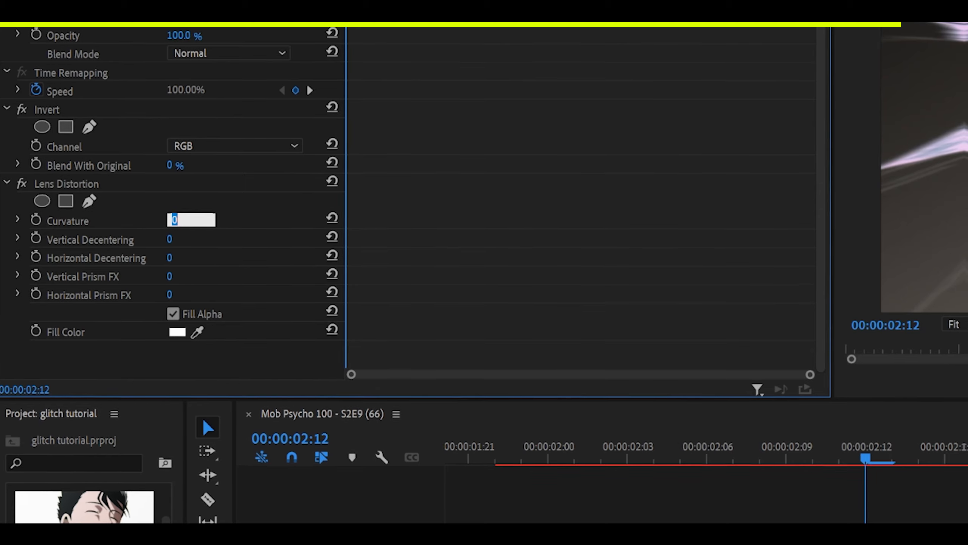
{"action": "type", "text": "-40"}
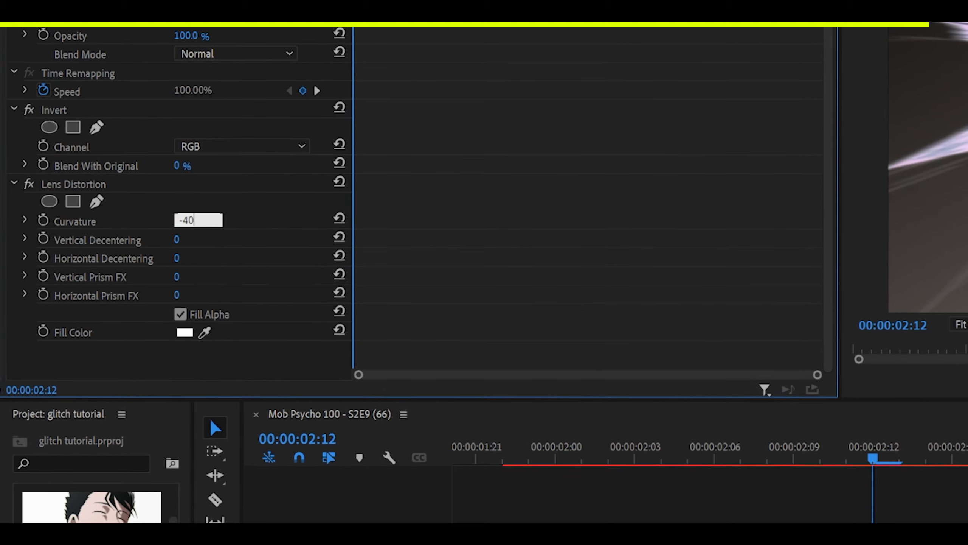
{"action": "key", "text": "Return"}
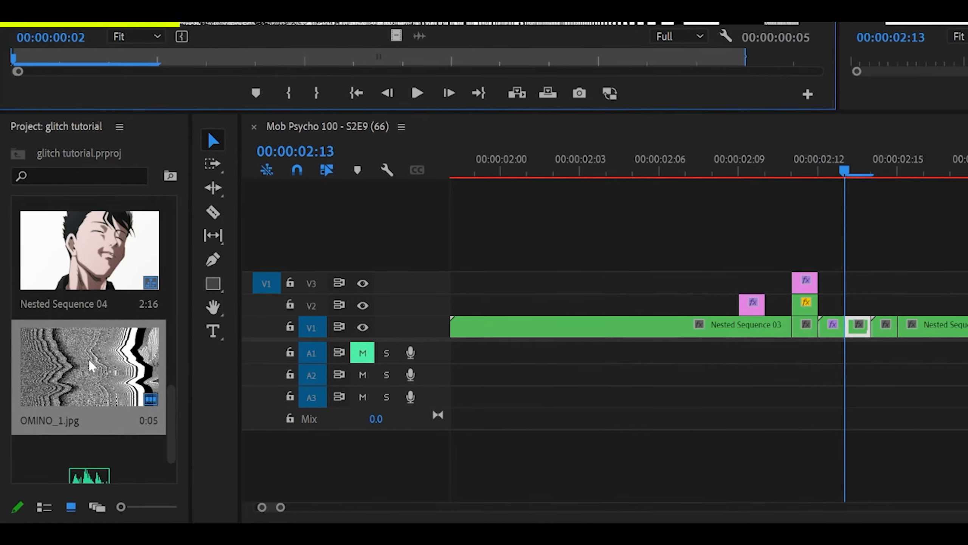
Place OMINO_1.jpg for one frame on track V2 at 00:00:02:13 and set its blend mode to Color Burn.
{"action": "left_click_drag", "start_coordinate": [2, 366], "coordinate": [454, 308]}
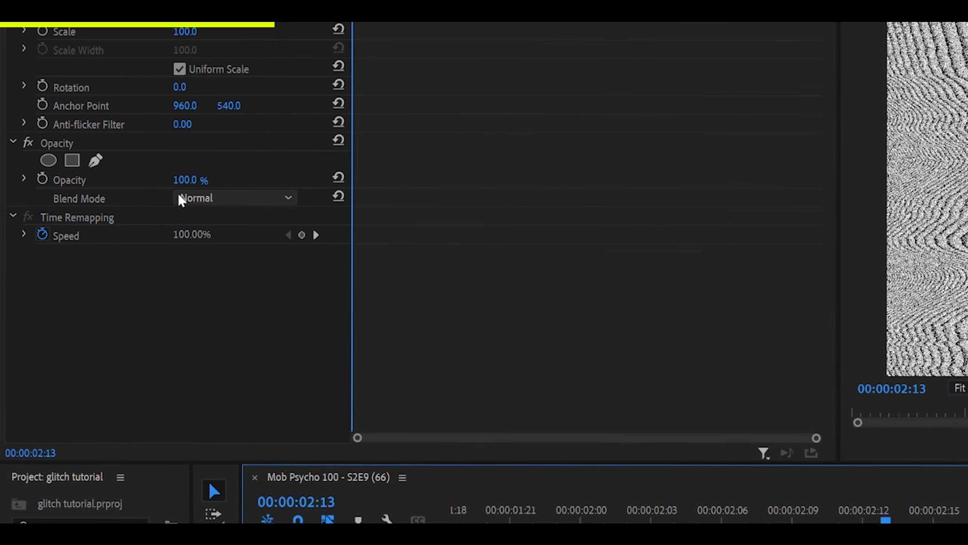
{"action": "left_click", "coordinate": [206, 199]}
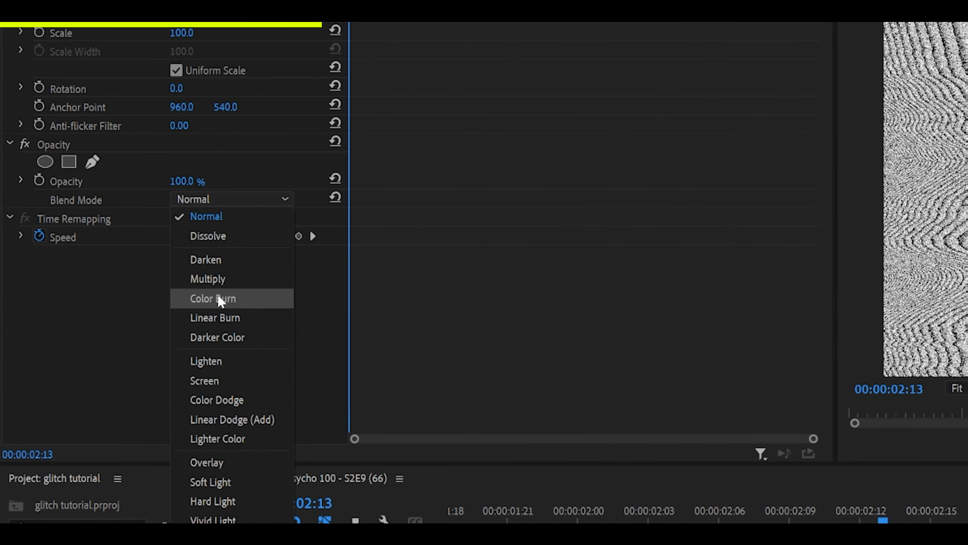
{"action": "left_click", "coordinate": [248, 298]}
Try the Lighten blend mode on the OMINO_1.jpg overlay at 00:00:02:13 and undo it.
{"action": "left_click", "coordinate": [257, 199]}
{"action": "left_click", "coordinate": [232, 350]}
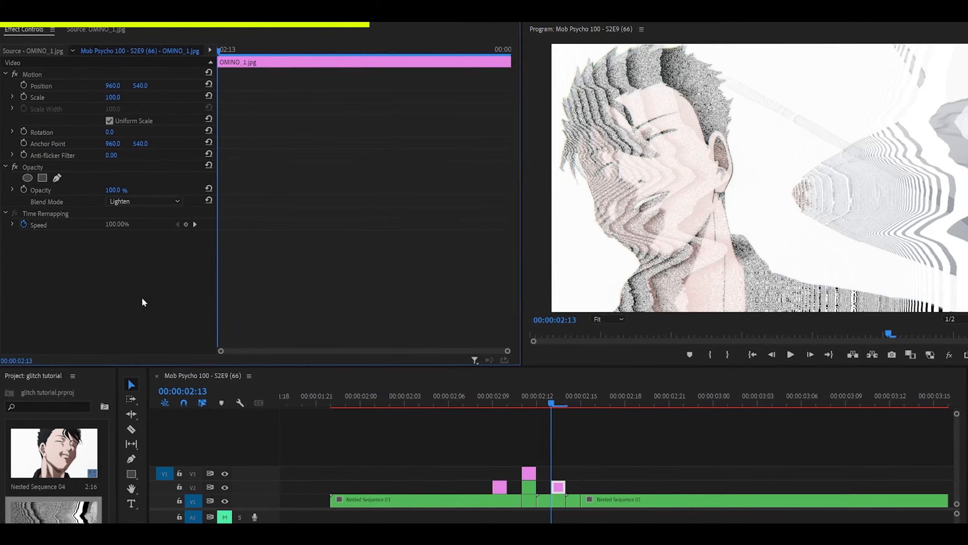
{"action": "key", "text": "ctrl+z"}
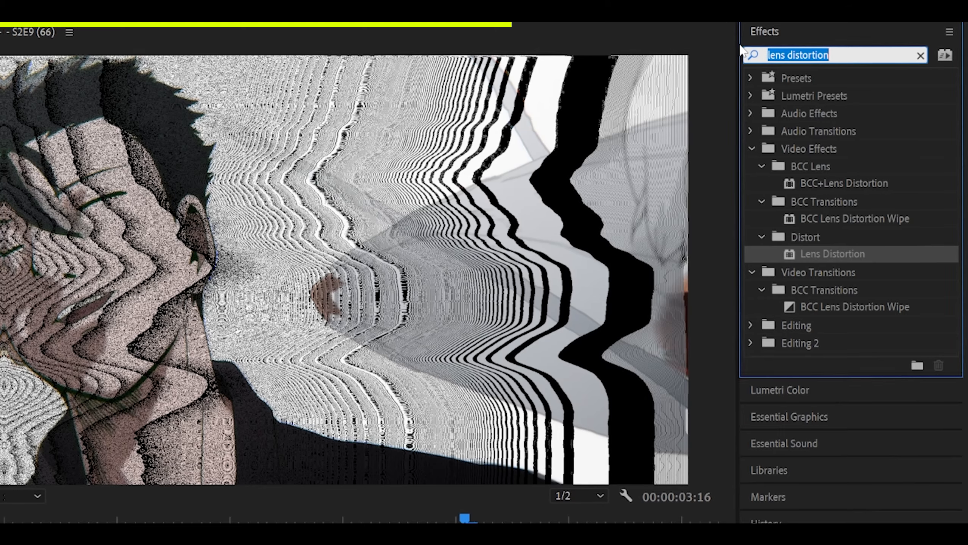
Apply the Distort Wave Warp effect to the one-frame V1 clip at 00:00:02:13 and preview the frame enlarged.
{"action": "type", "text": "wave warp"}
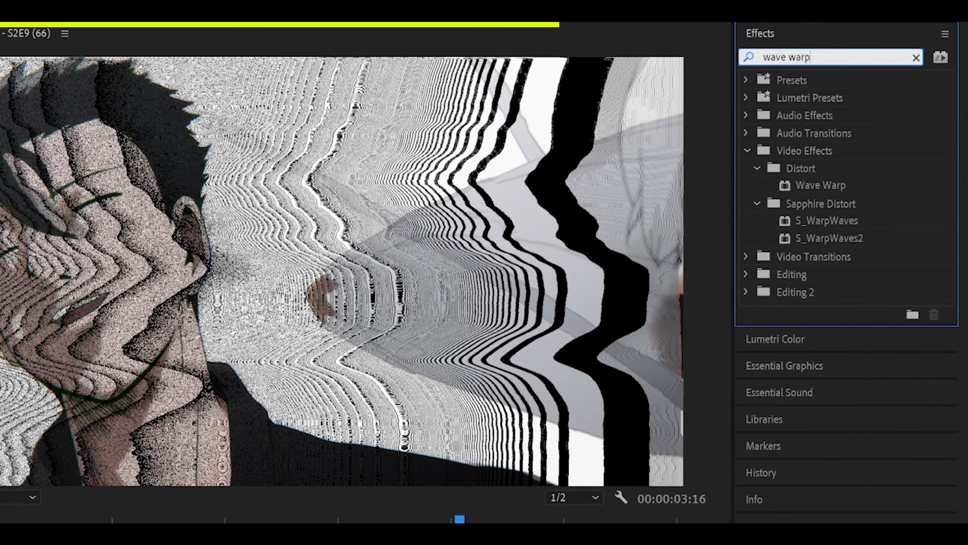
{"action": "left_click_drag", "start_coordinate": [825, 185], "coordinate": [600, 307]}
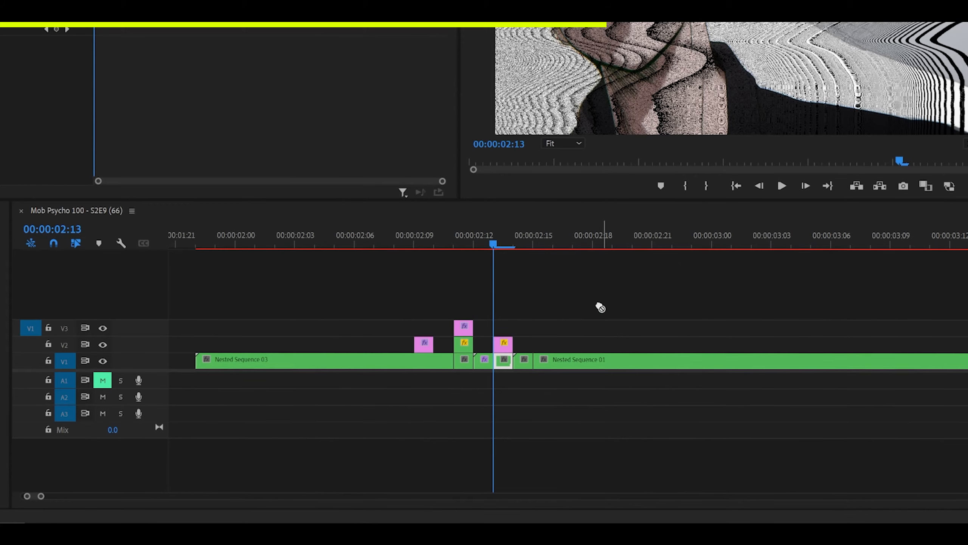
{"action": "left_click_drag", "start_coordinate": [499, 364], "coordinate": [500, 364]}
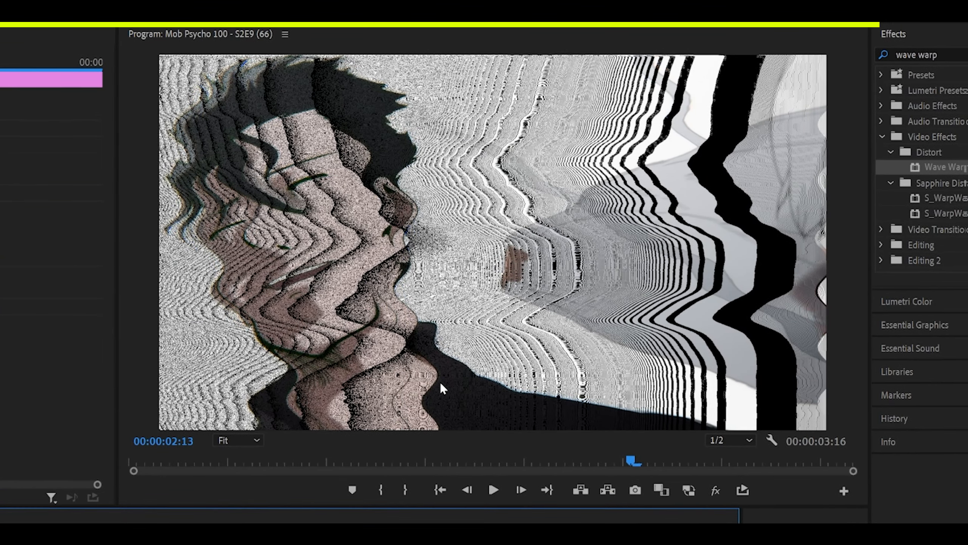
{"action": "key", "text": "grave"}
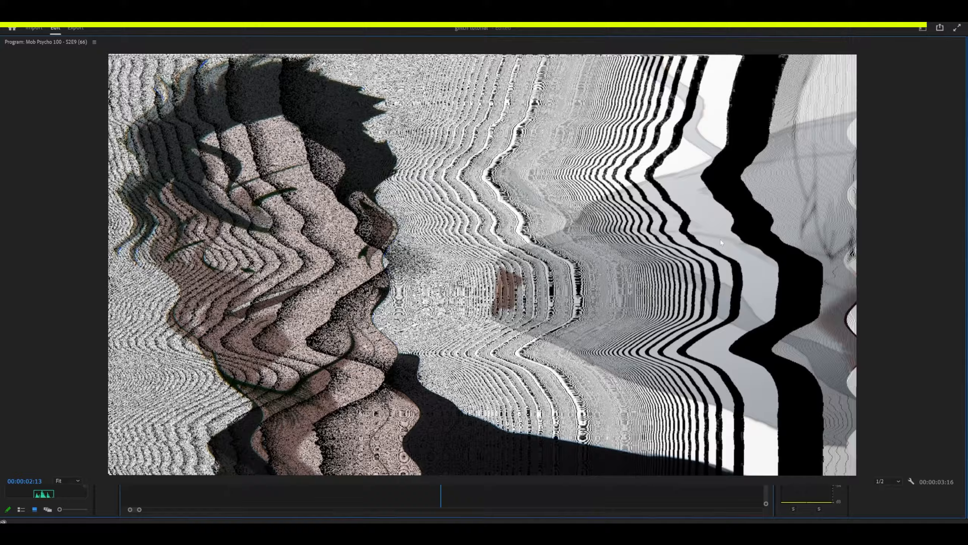
{"action": "key", "text": "grave"}
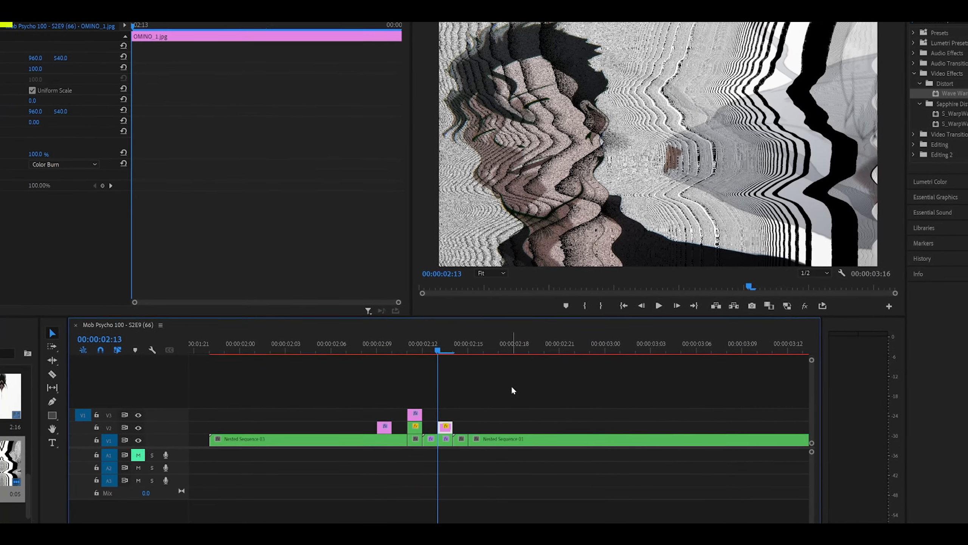
Apply the Distort Offset effect to the one-frame Nested Sequence 01 clip at 00:00:02:14.
{"action": "key", "text": "Right"}
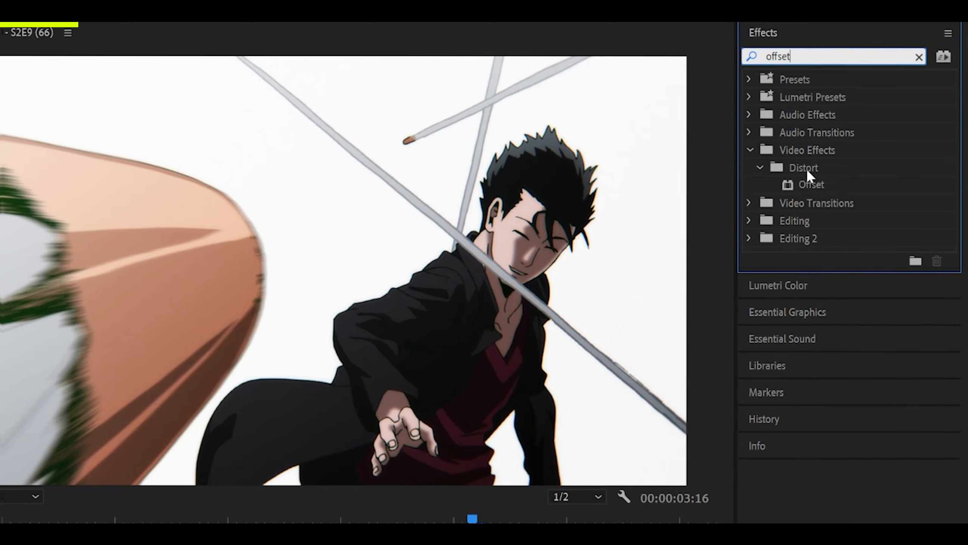
{"action": "left_click", "coordinate": [812, 185]}
{"action": "left_click_drag", "start_coordinate": [806, 187], "coordinate": [9, 98]}
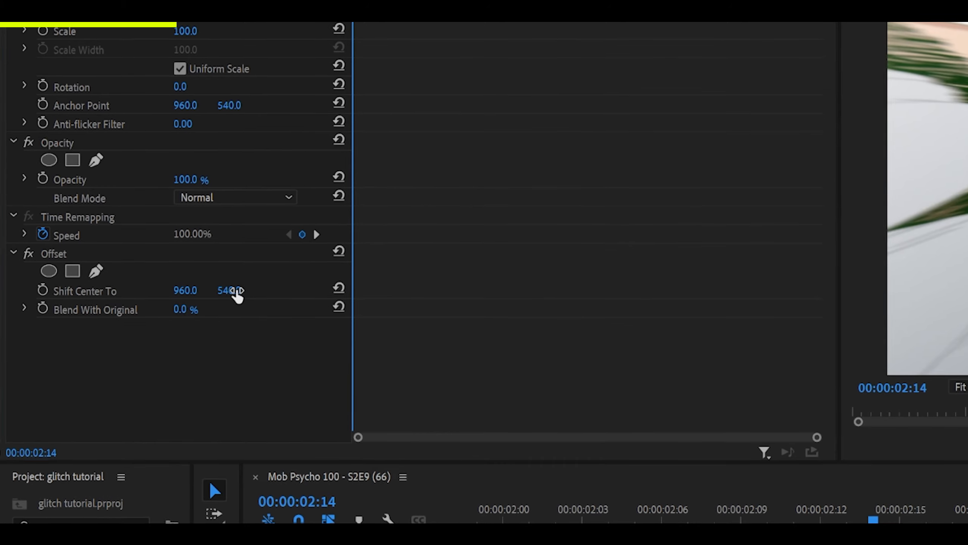
Set the vertical value of the Offset effect's Shift Center To to 880 and preview the frame enlarged.
{"action": "left_click_drag", "start_coordinate": [237, 292], "coordinate": [387, 292]}
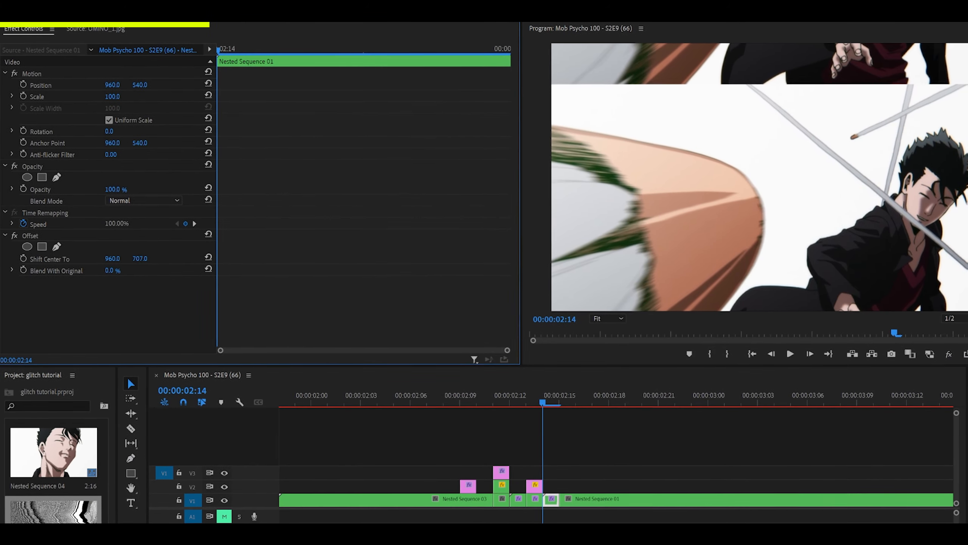
{"action": "left_click_drag", "start_coordinate": [139, 258], "coordinate": [226, 258]}
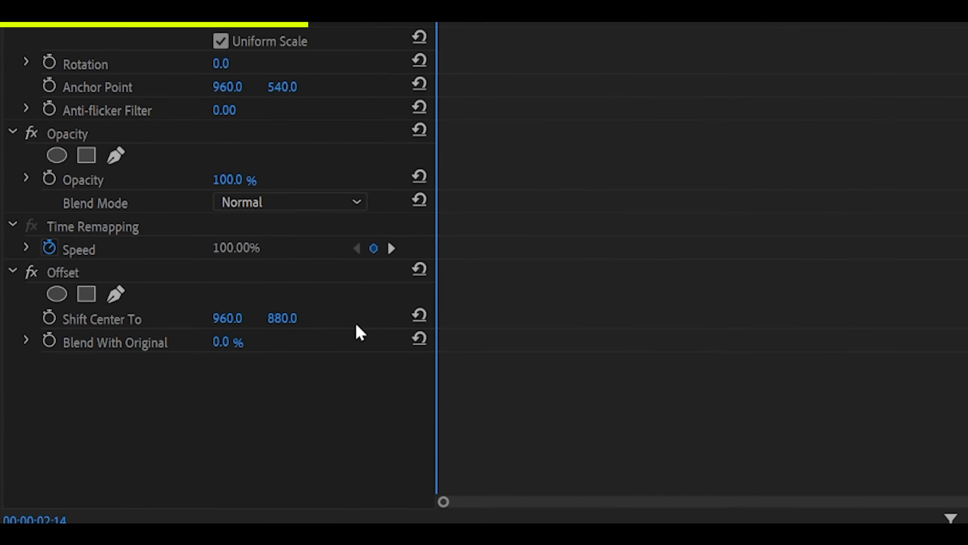
{"action": "key", "text": "grave"}
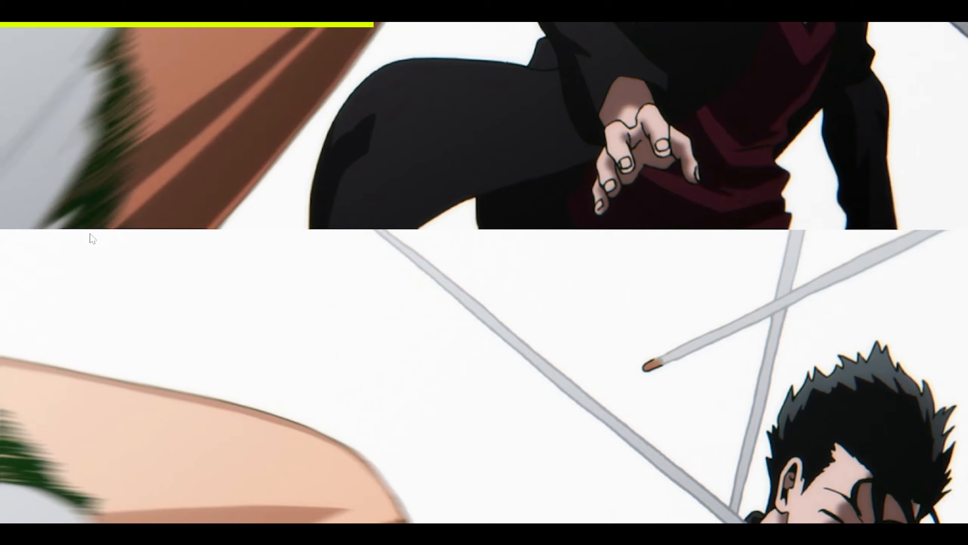
{"action": "key", "text": "grave"}
Apply Gaussian Blur from Blur & Sharpen to the one-frame clip at 00:00:02:14 with a Blurriness of 16.
{"action": "double_click", "coordinate": [899, 54]}
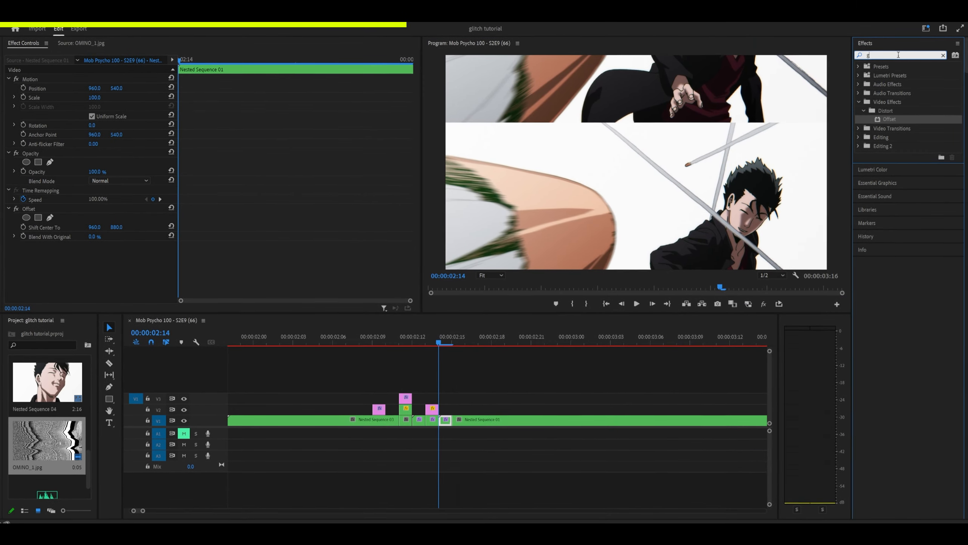
{"action": "type", "text": "gaussian"}
{"action": "left_click", "coordinate": [896, 154]}
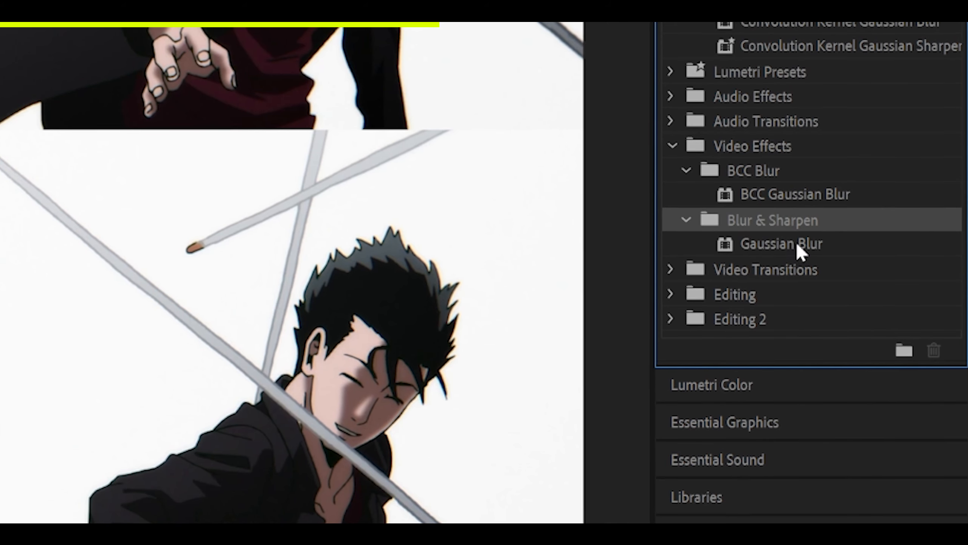
{"action": "left_click", "coordinate": [795, 243]}
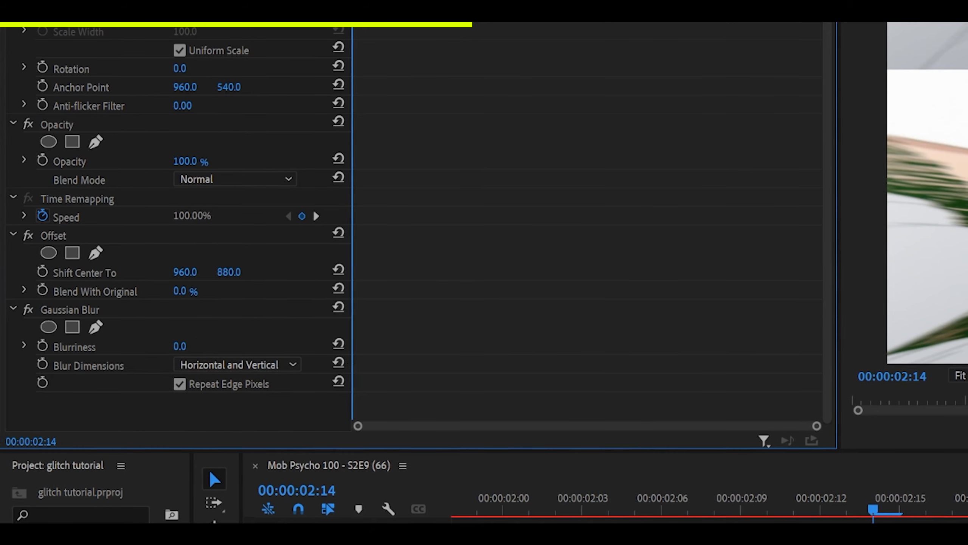
{"action": "left_click", "coordinate": [180, 347]}
{"action": "type", "text": "16"}
{"action": "key", "text": "Return"}
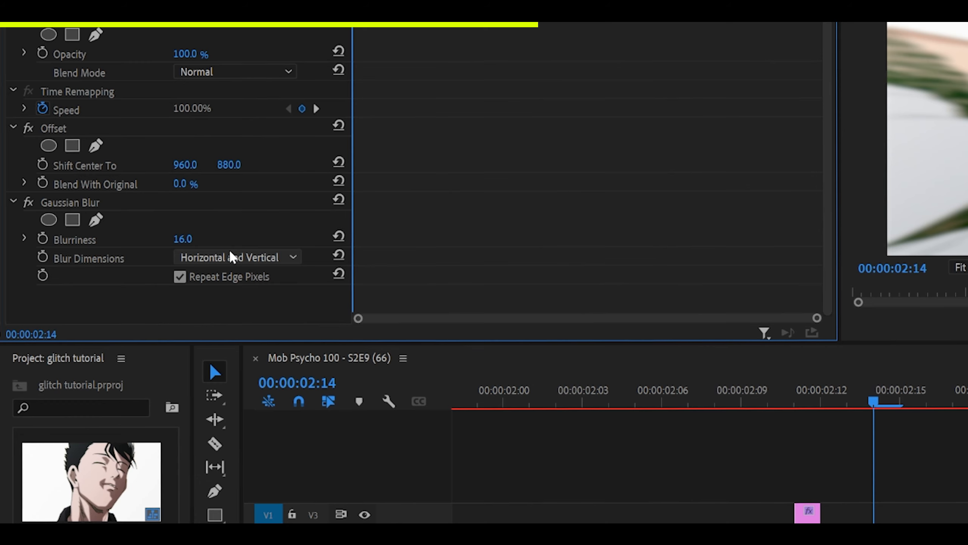
Restrict the Gaussian Blur to the Vertical dimension, set its Blurriness to 12, and preview the frame enlarged.
{"action": "left_click", "coordinate": [190, 258]}
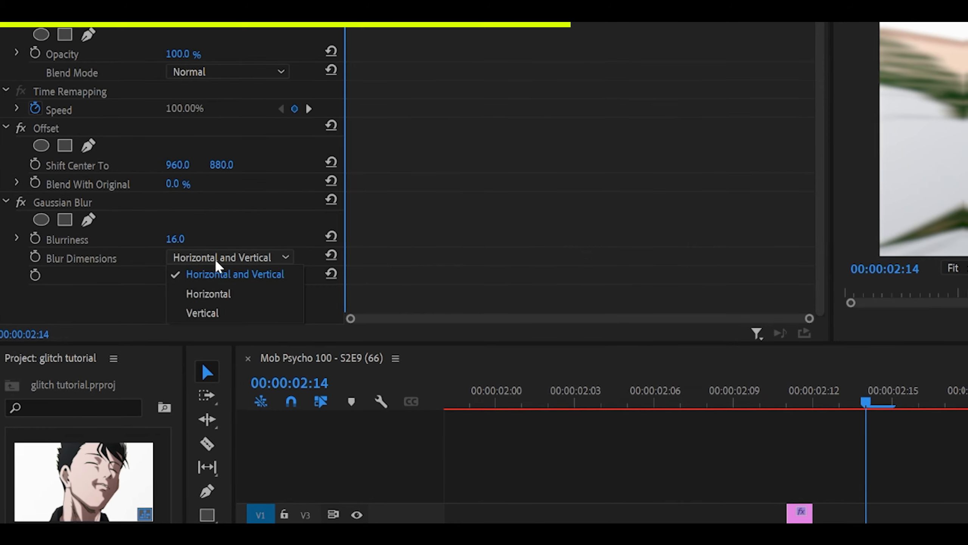
{"action": "left_click", "coordinate": [214, 315]}
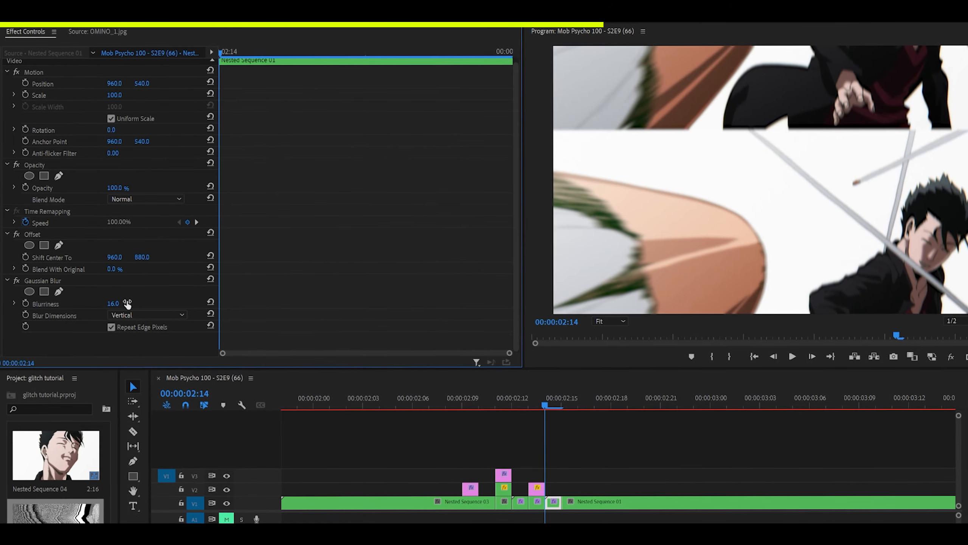
{"action": "left_click", "coordinate": [187, 238]}
{"action": "left_click", "coordinate": [277, 265]}
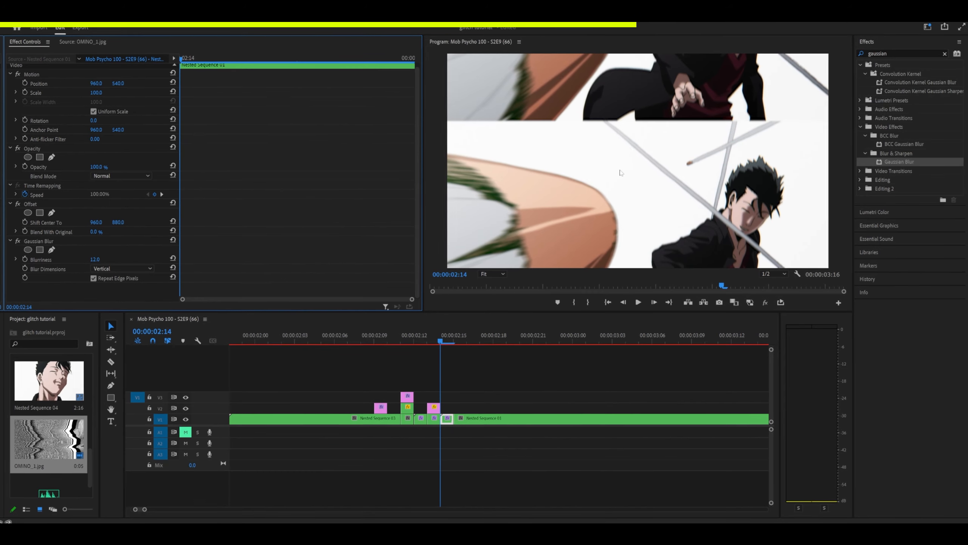
{"action": "key", "text": "grave"}
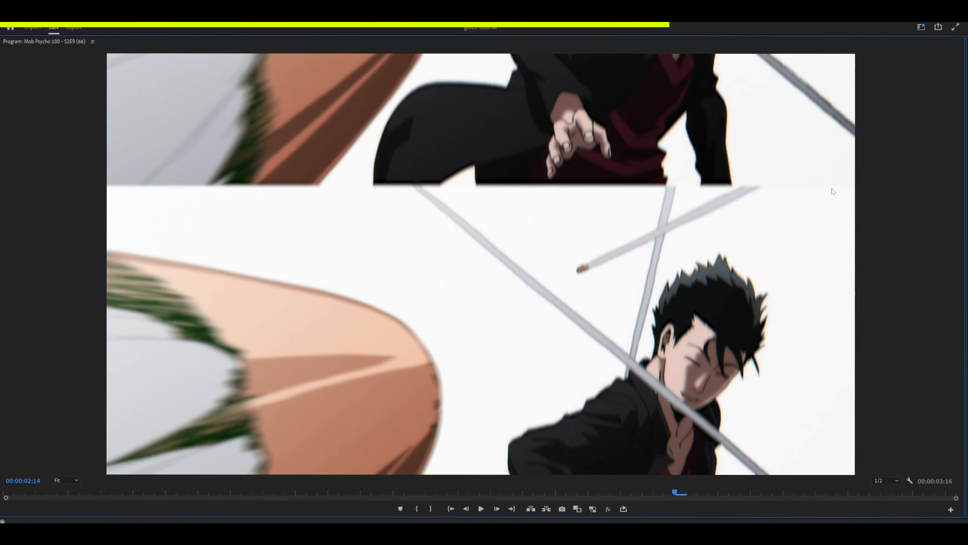
{"action": "key", "text": "grave"}
Place an adjustment layer on track V2 at 00:00:02:14 and trim it to one frame.
{"action": "left_click_drag", "start_coordinate": [40, 444], "coordinate": [439, 407]}
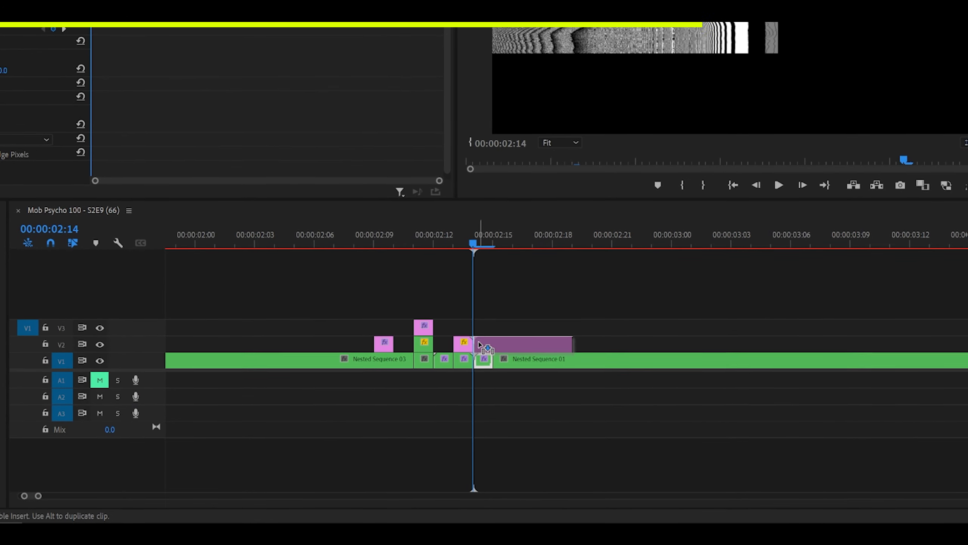
{"action": "left_click_drag", "start_coordinate": [480, 345], "coordinate": [480, 344]}
{"action": "left_click_drag", "start_coordinate": [570, 343], "coordinate": [491, 344]}
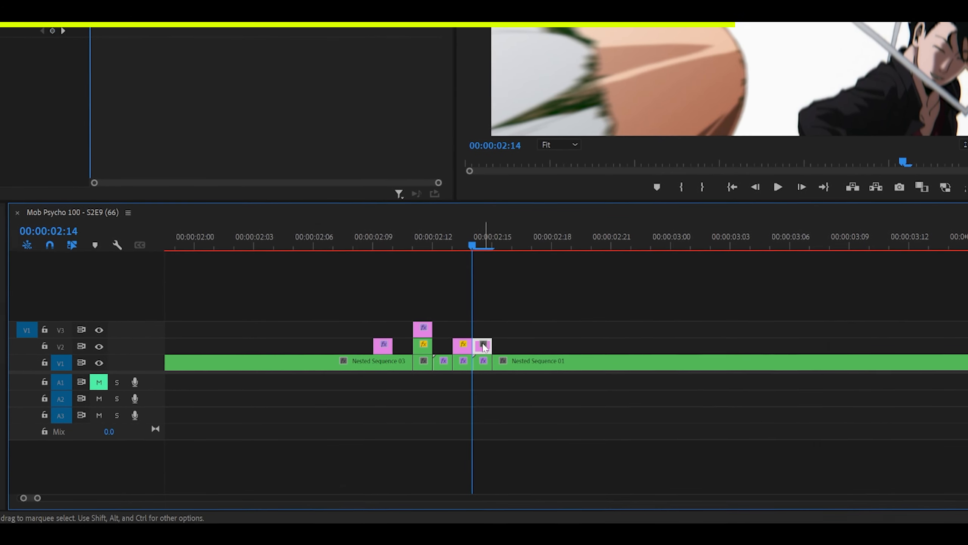
Apply the Distort Wave Warp effect to the one-frame adjustment layer on track V2 at 00:00:02:14.
{"action": "right_click", "coordinate": [253, 49]}
{"action": "left_click", "coordinate": [268, 84]}
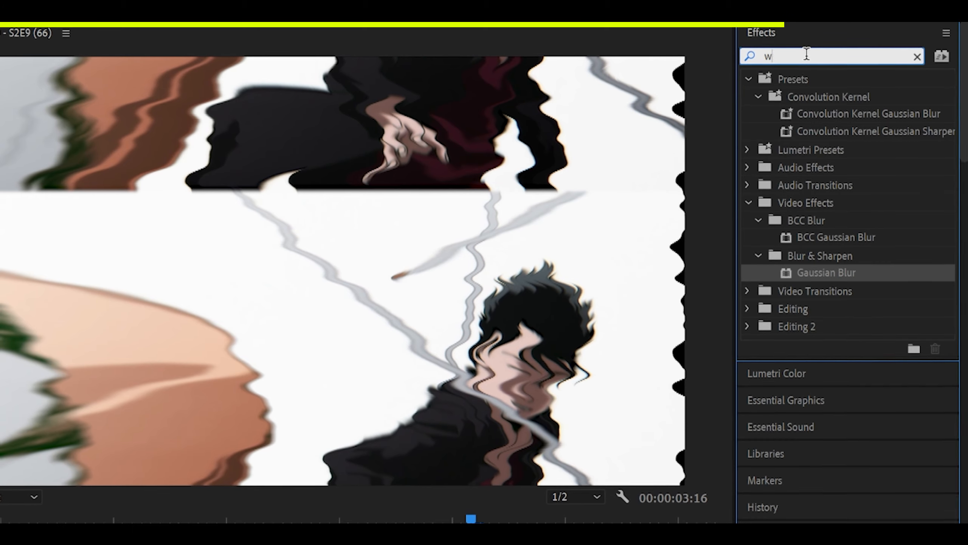
{"action": "type", "text": "ave warp"}
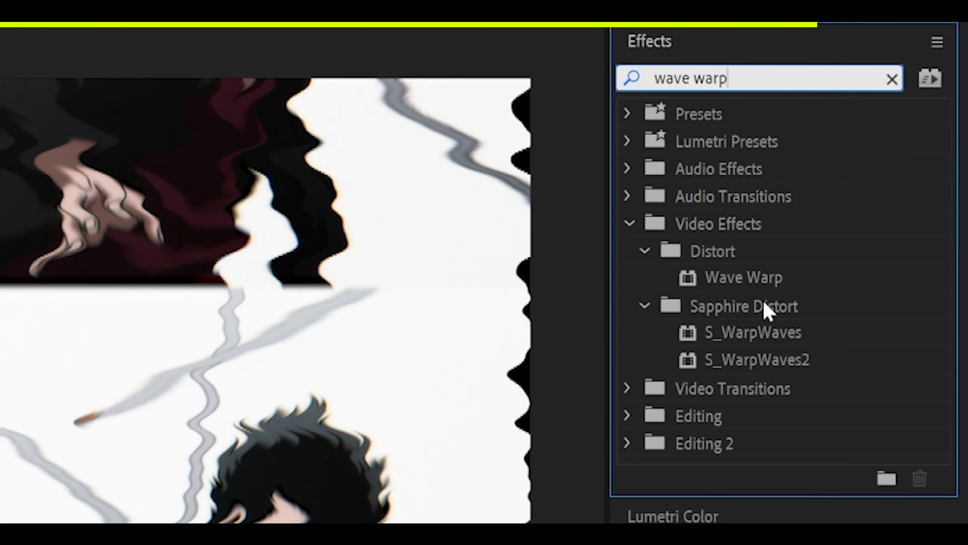
{"action": "left_click_drag", "start_coordinate": [732, 273], "coordinate": [574, 218]}
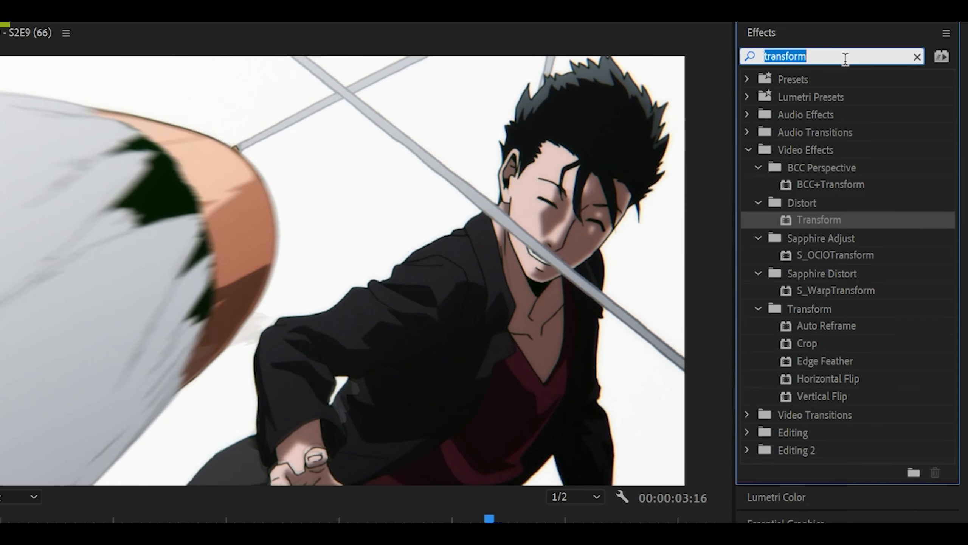
Apply the Adjust Levels effect to the nested clip starting at 00:00:02:15 and keyframe its (RGB) Black Input Level at 100 at 00:00:02:16.
{"action": "type", "text": "levels"}
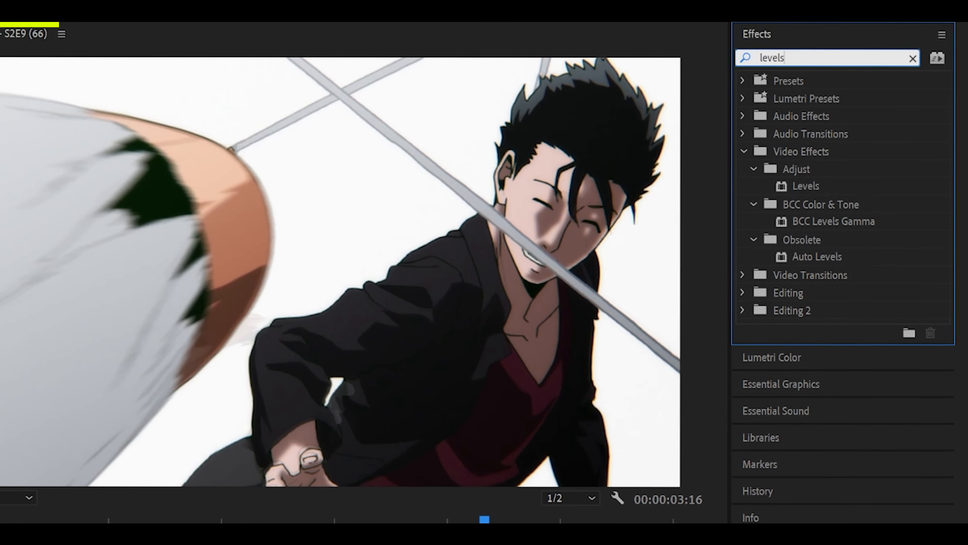
{"action": "left_click_drag", "start_coordinate": [804, 186], "coordinate": [796, 172]}
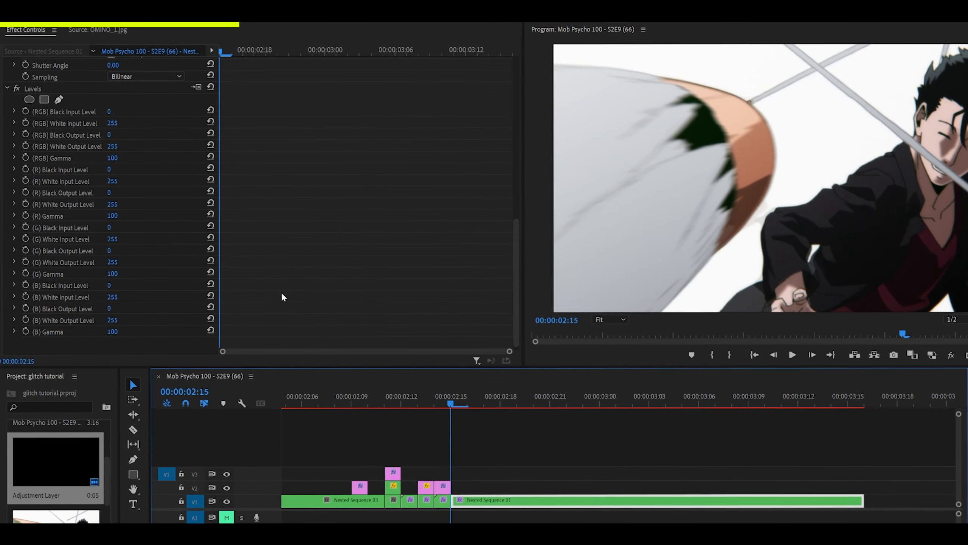
{"action": "key", "text": "Right"}
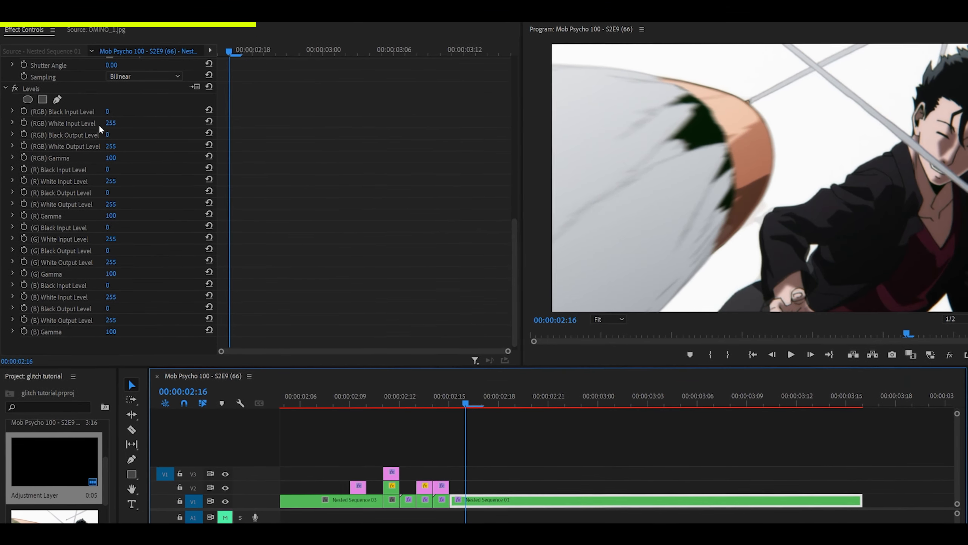
{"action": "left_click", "coordinate": [23, 111]}
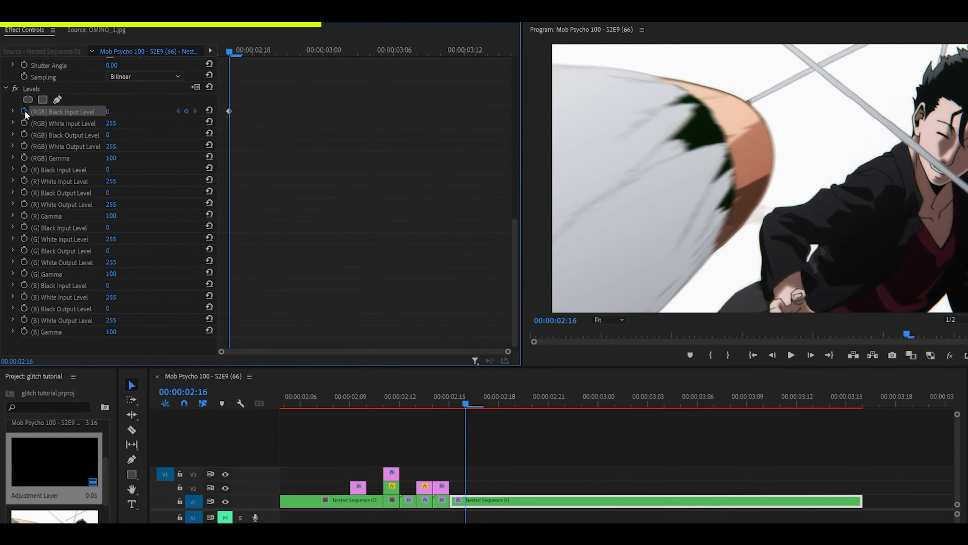
{"action": "left_click", "coordinate": [106, 111]}
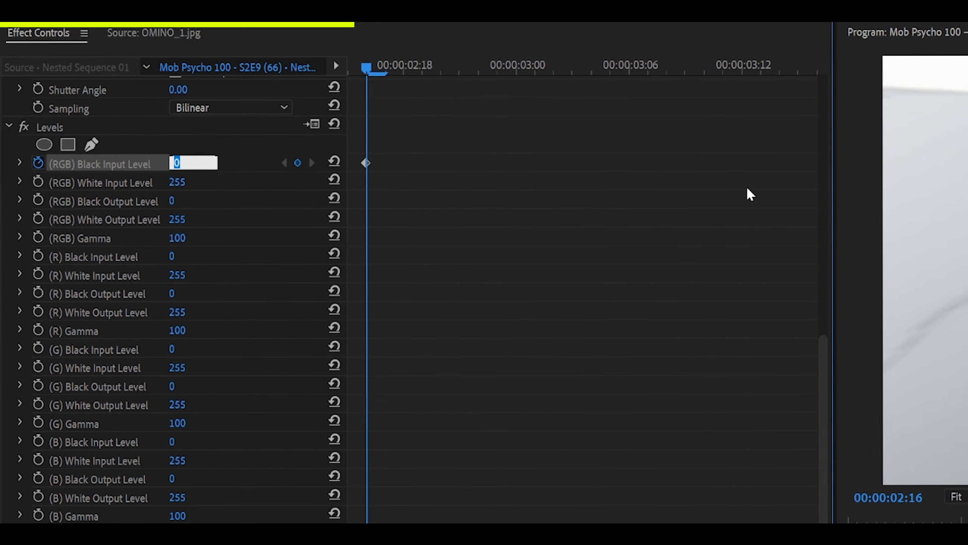
{"action": "type", "text": "100"}
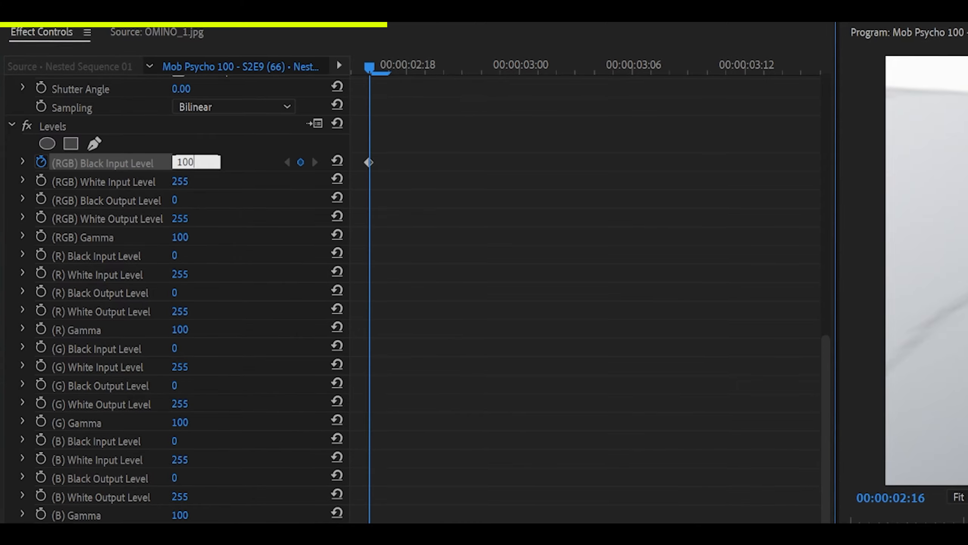
{"action": "key", "text": "Return"}
Keyframe the (RGB) Black Input Level to 0 at 00:00:03:12 and ease the curve between both keyframes.
{"action": "key", "text": "space"}
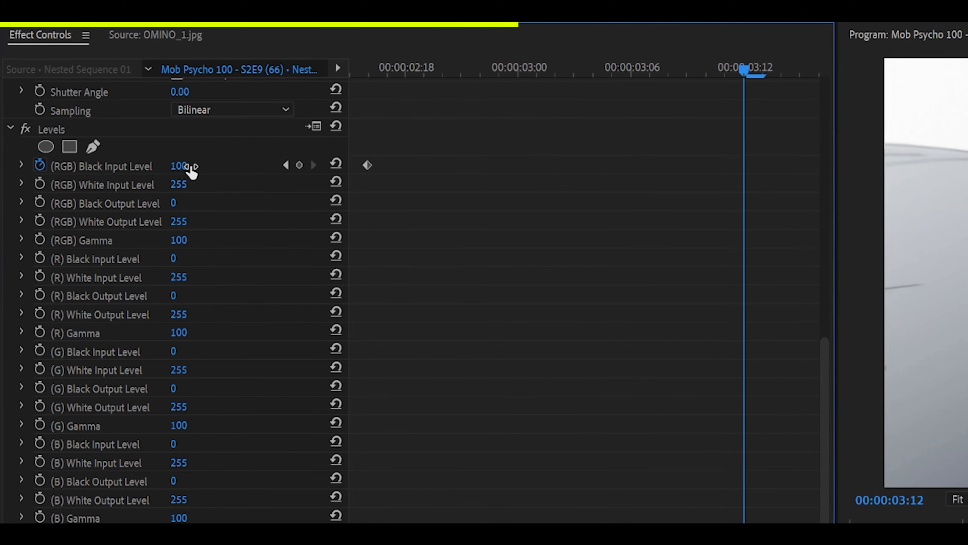
{"action": "left_click", "coordinate": [191, 168]}
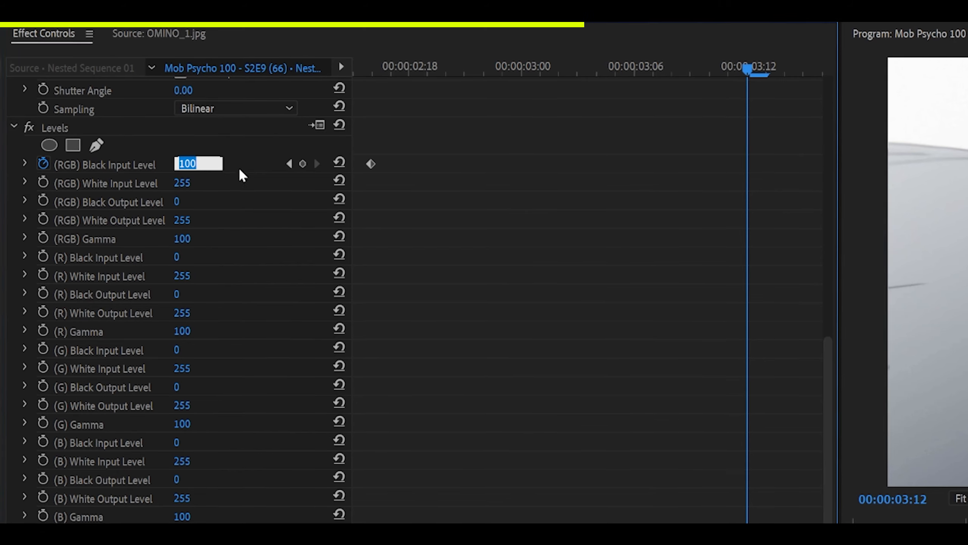
{"action": "type", "text": "0"}
{"action": "key", "text": "Return"}
{"action": "left_click", "coordinate": [22, 166]}
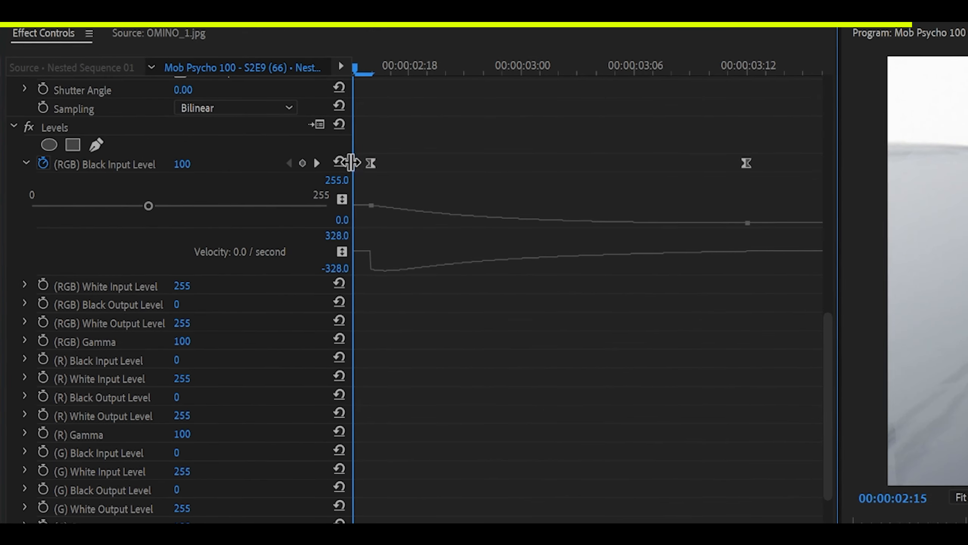
{"action": "left_click", "coordinate": [341, 163]}
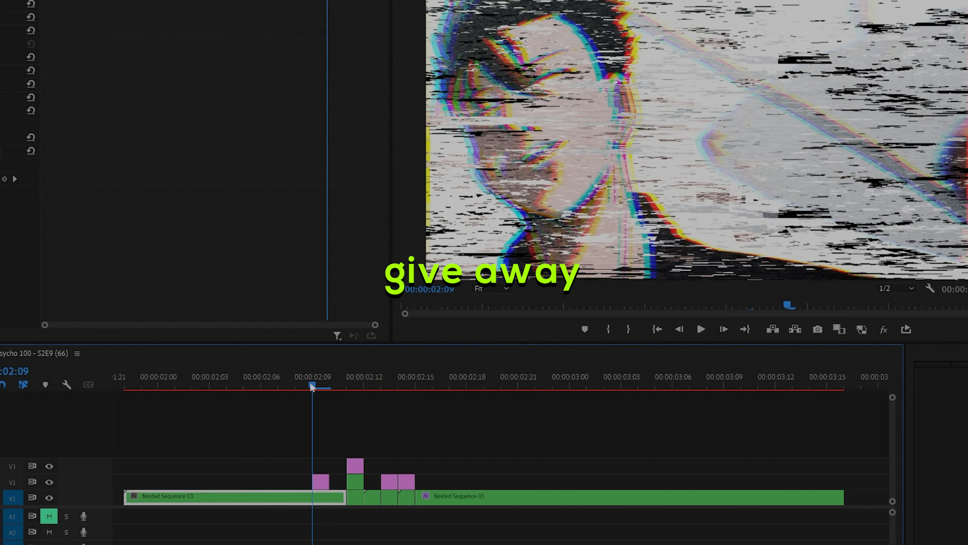
Scrub through the glitch transition from 00:00:02:09 to 00:00:02:18 to preview it.
{"action": "left_click_drag", "start_coordinate": [309, 381], "coordinate": [456, 409]}
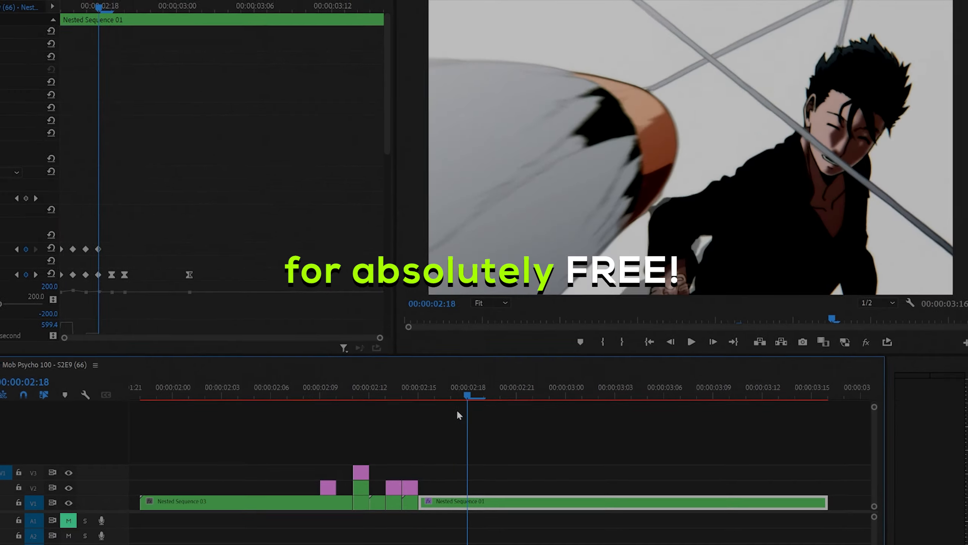